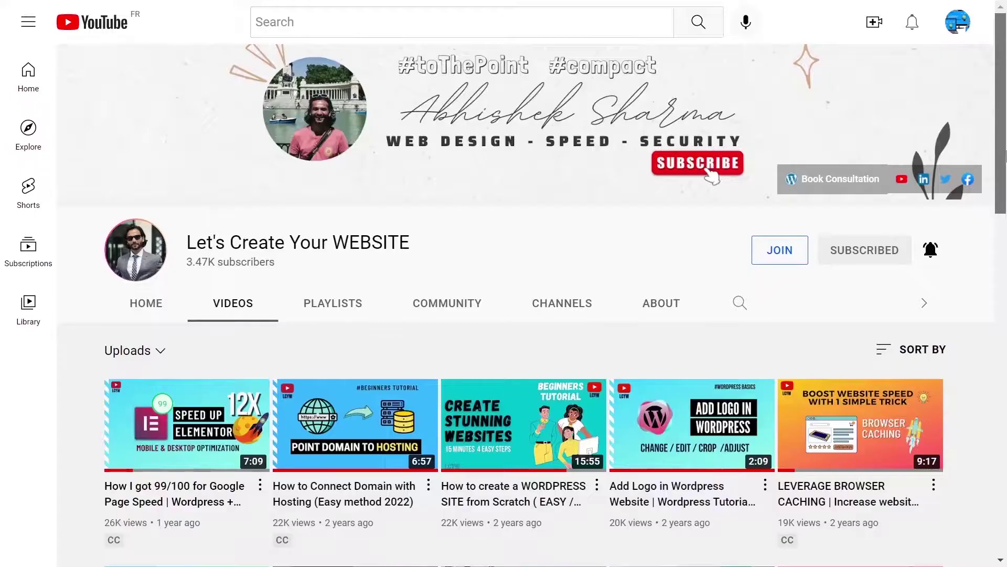
Step: Scroll down the YouTube channel page past its video list
drag(1006, 156, 1006, 346)
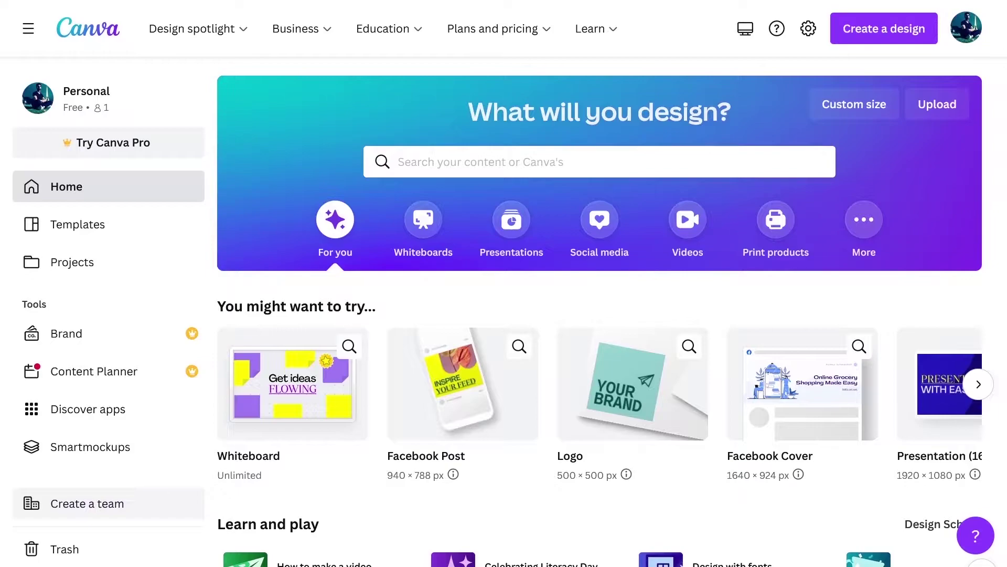
Step: Search Canva's design templates for 'logo'
click(472, 161)
text(lo)
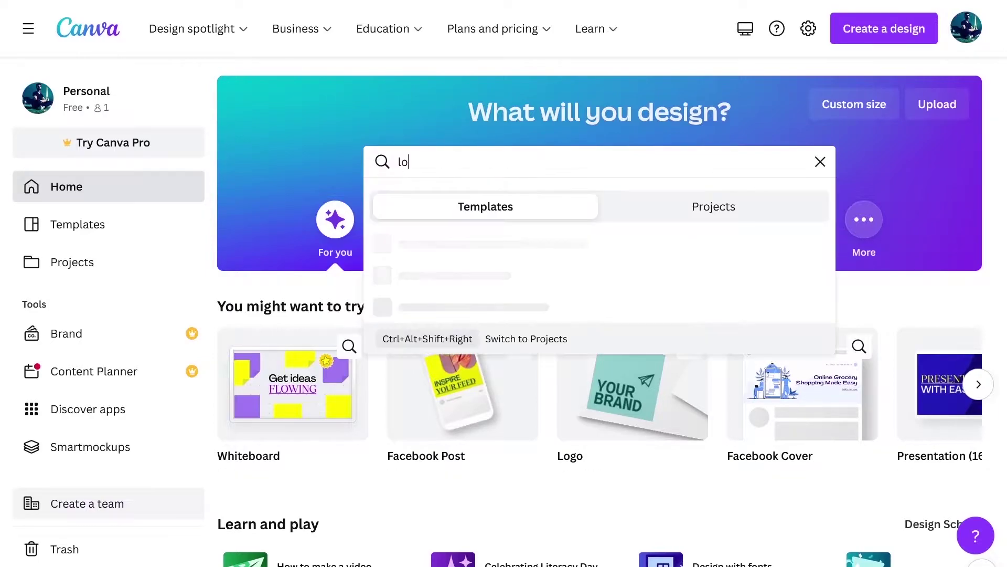
text(go)
key(Return)
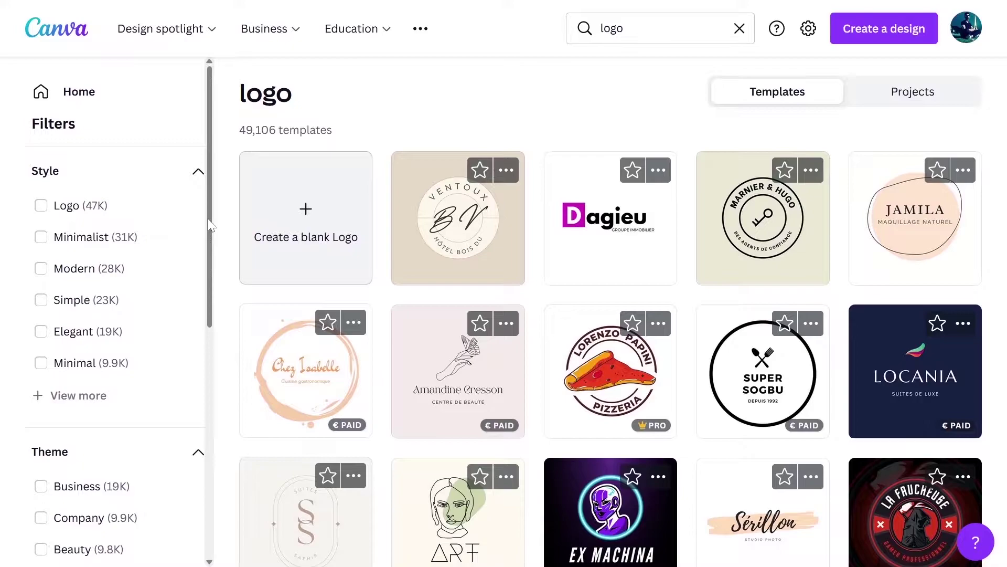
Step: Apply the Free price filter to the logo template results
drag(208, 218, 208, 234)
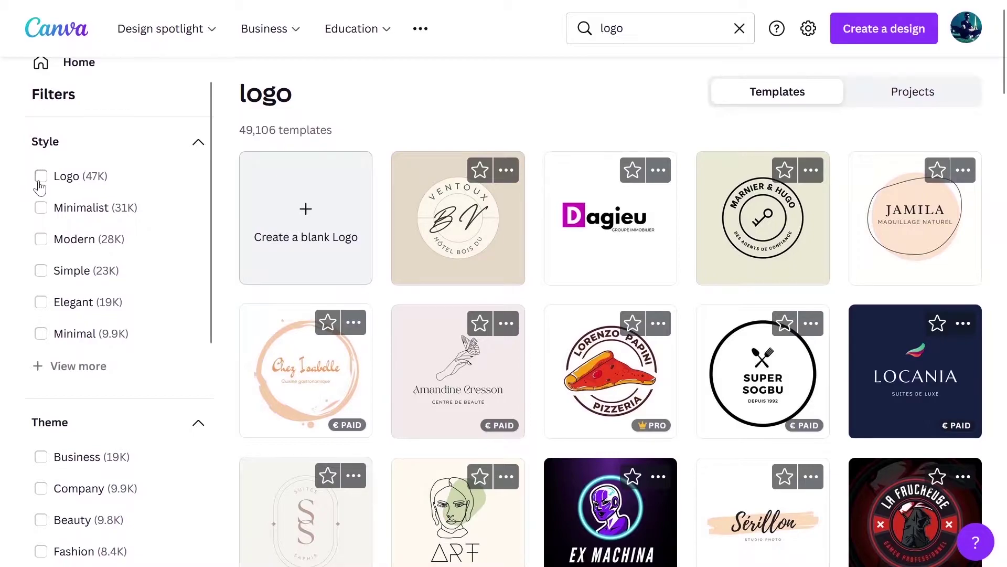
scroll(157, 283, down, 3)
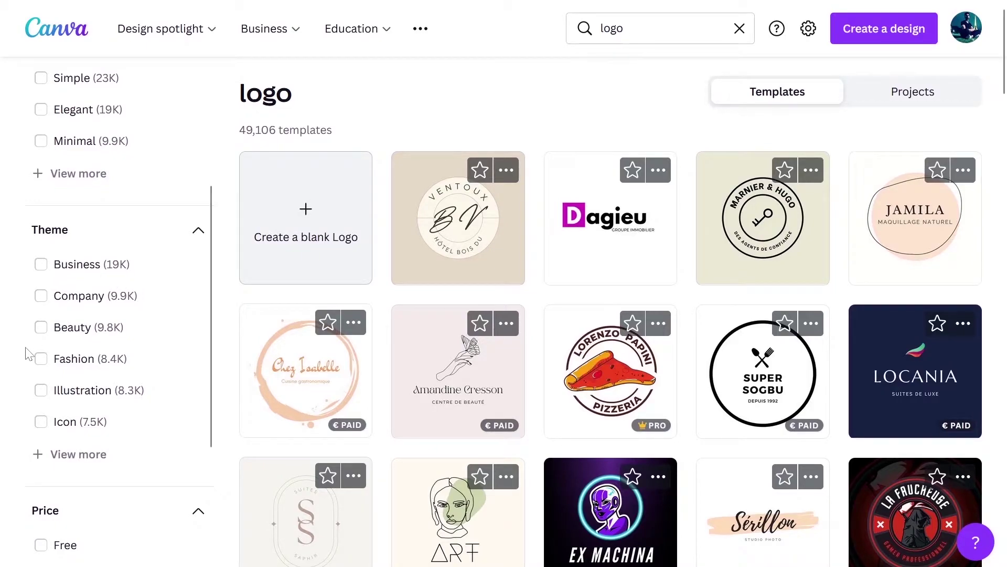
scroll(29, 354, down, 1)
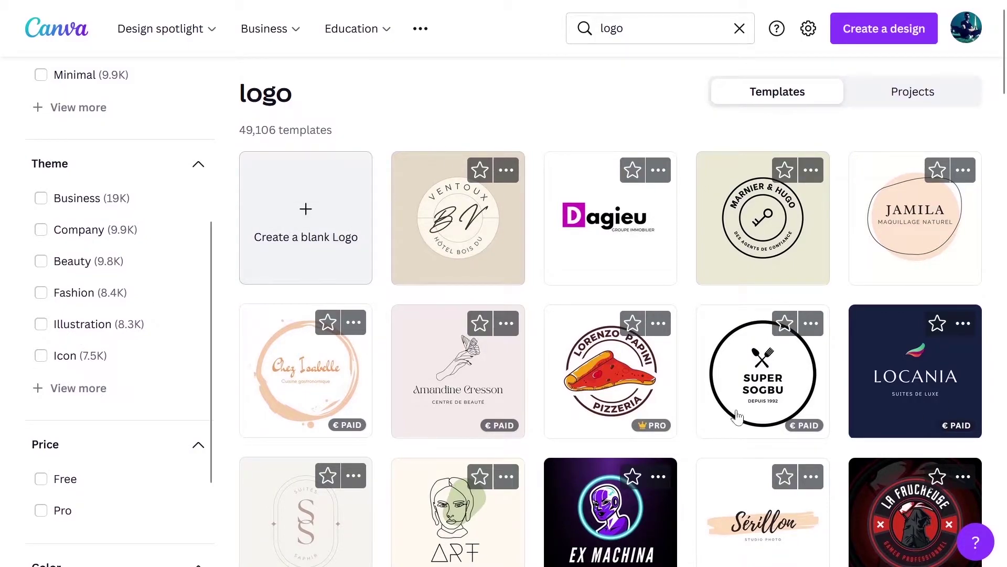
scroll(135, 439, down, 1)
scroll(136, 438, down, 2)
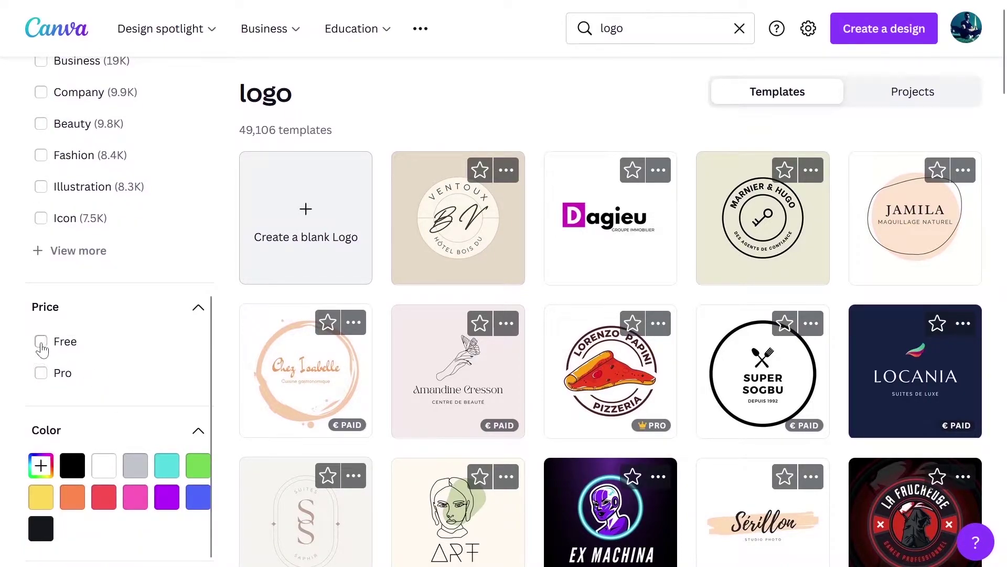
click(41, 343)
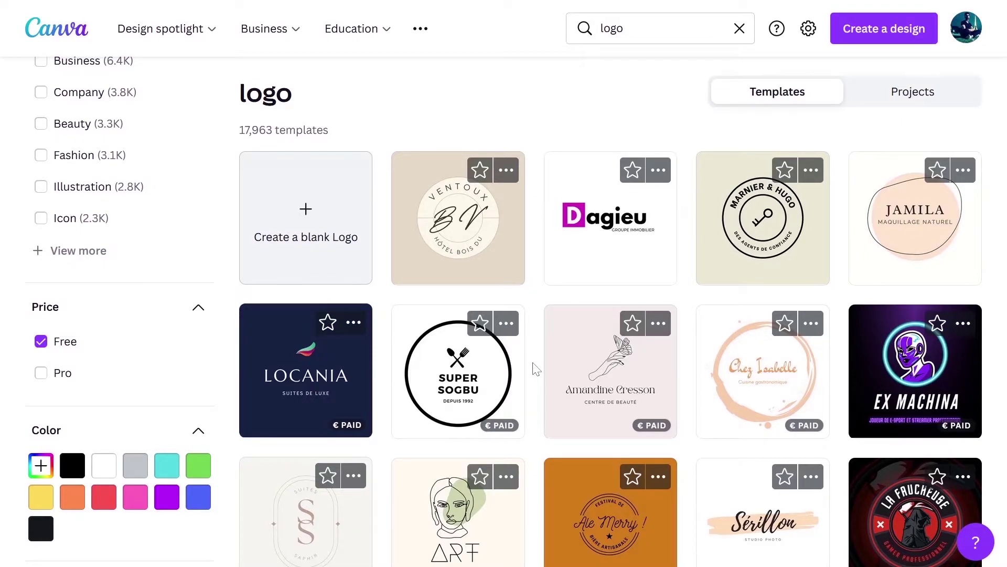
scroll(534, 368, down, 1)
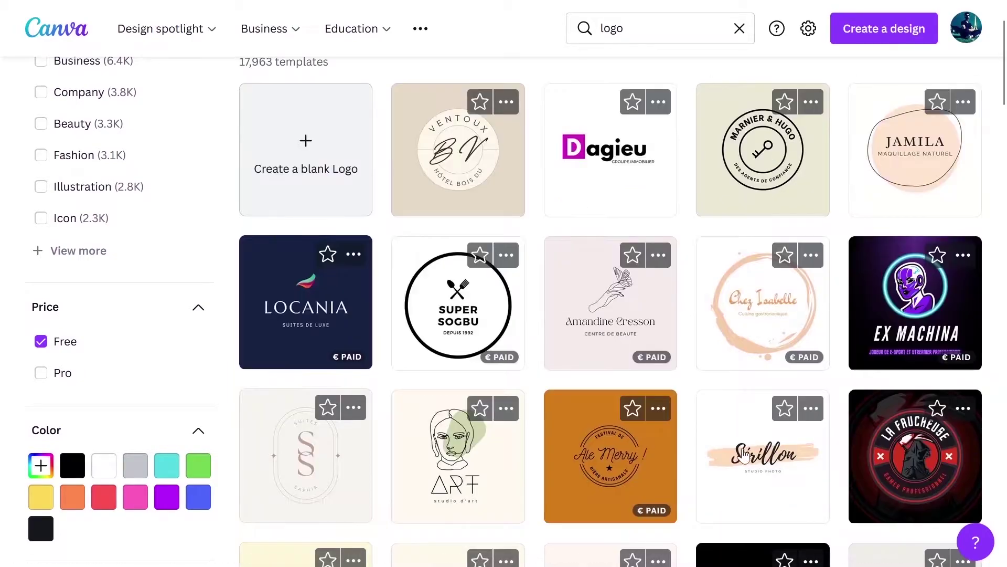
Step: Open the Sérillon logo template and retype its title as 'Abhishek'
click(750, 462)
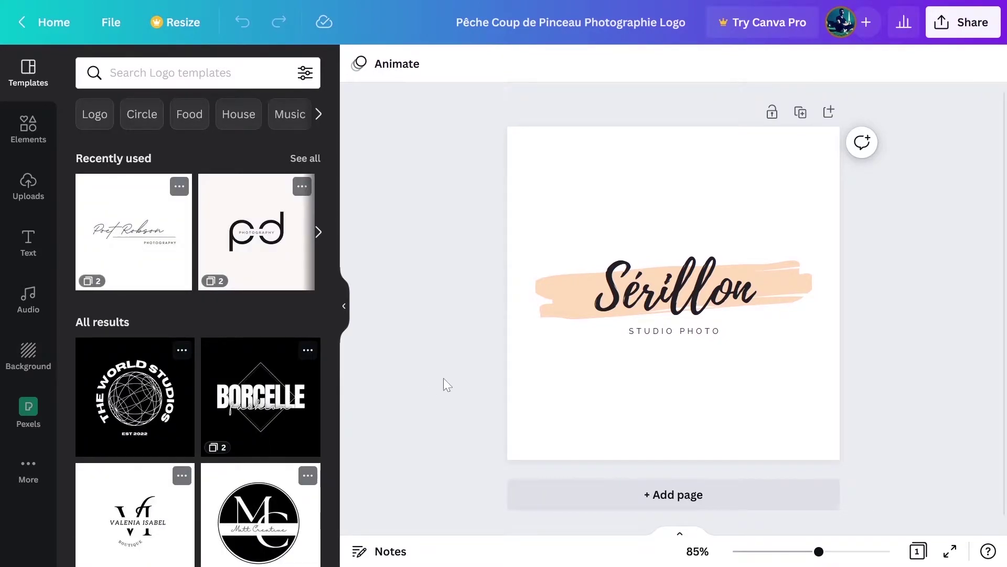
click(649, 297)
click(650, 298)
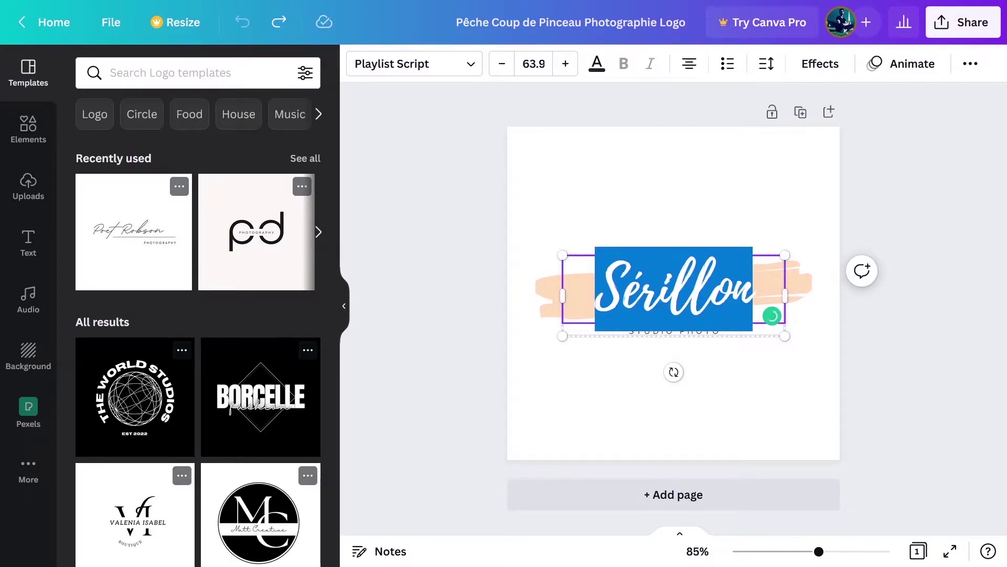
text(Abhishek)
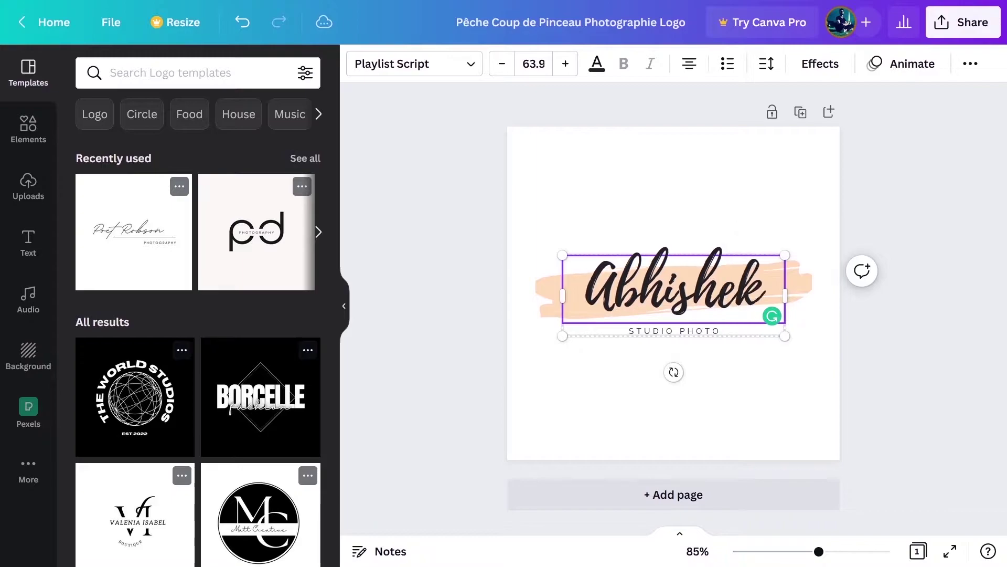
click(670, 335)
Step: Set the Abhishek title's font to League Gothic
click(672, 332)
click(672, 331)
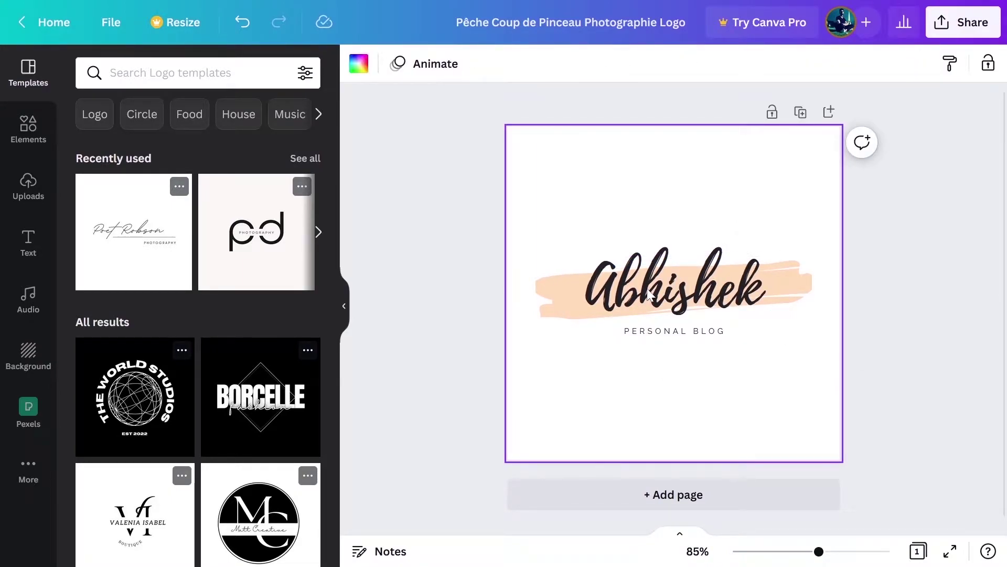
click(640, 286)
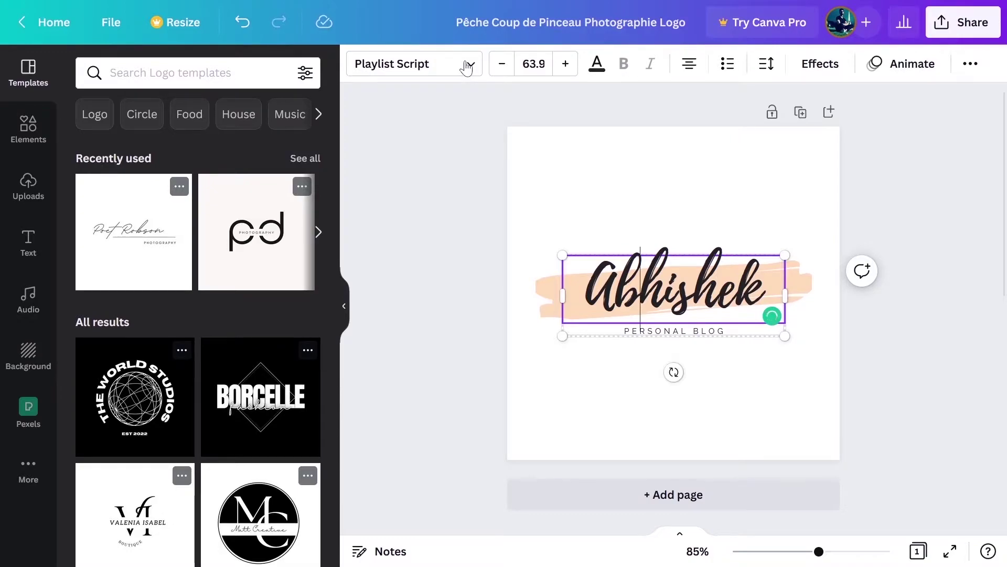
click(466, 68)
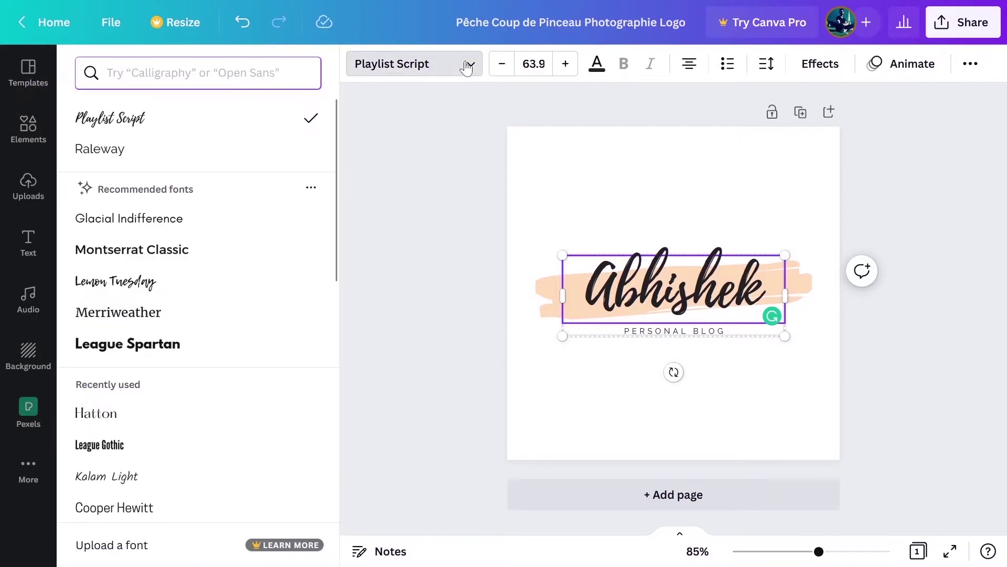
scroll(264, 268, down, 3)
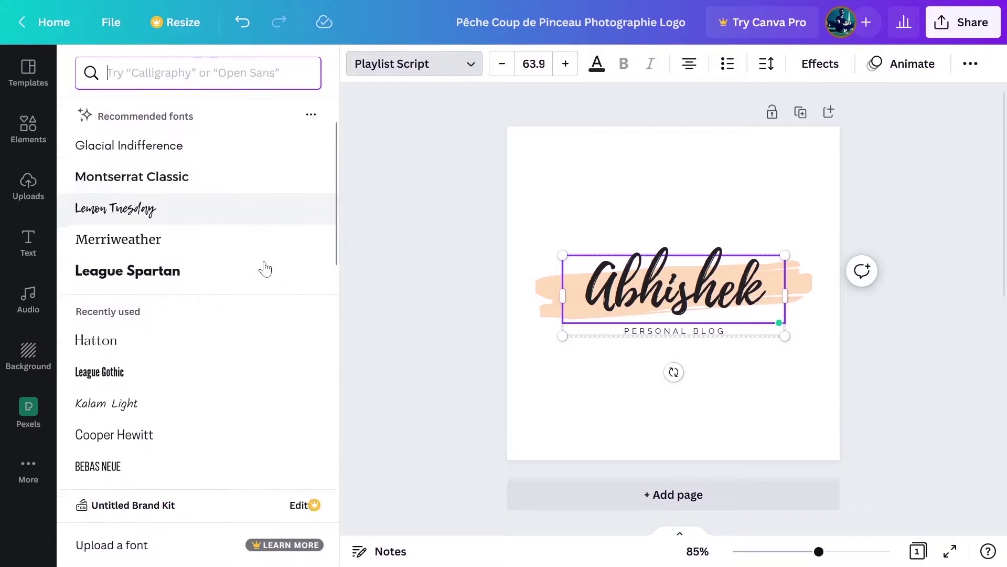
click(166, 341)
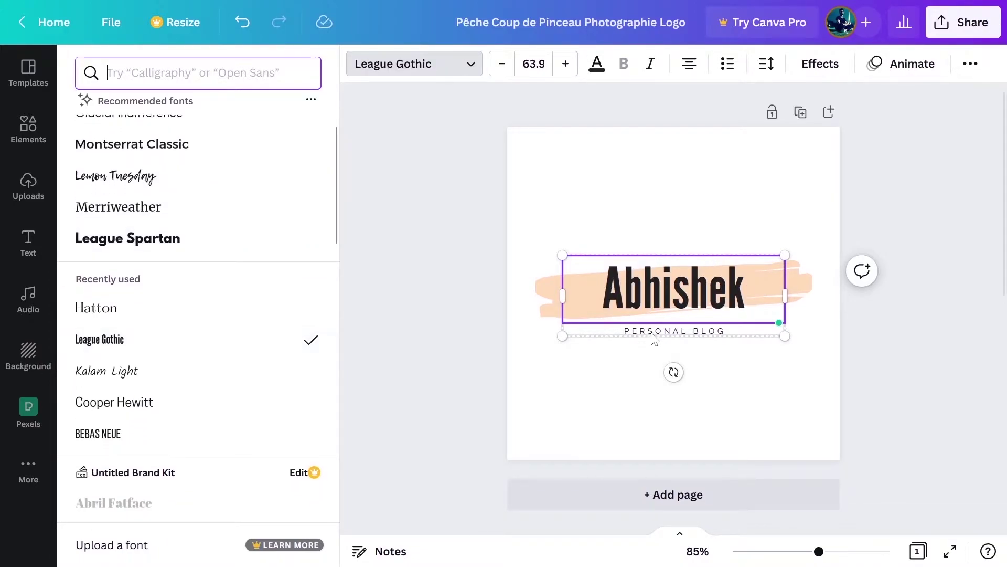
Step: Recolour the peach brush stroke behind the name to the default orange
click(429, 382)
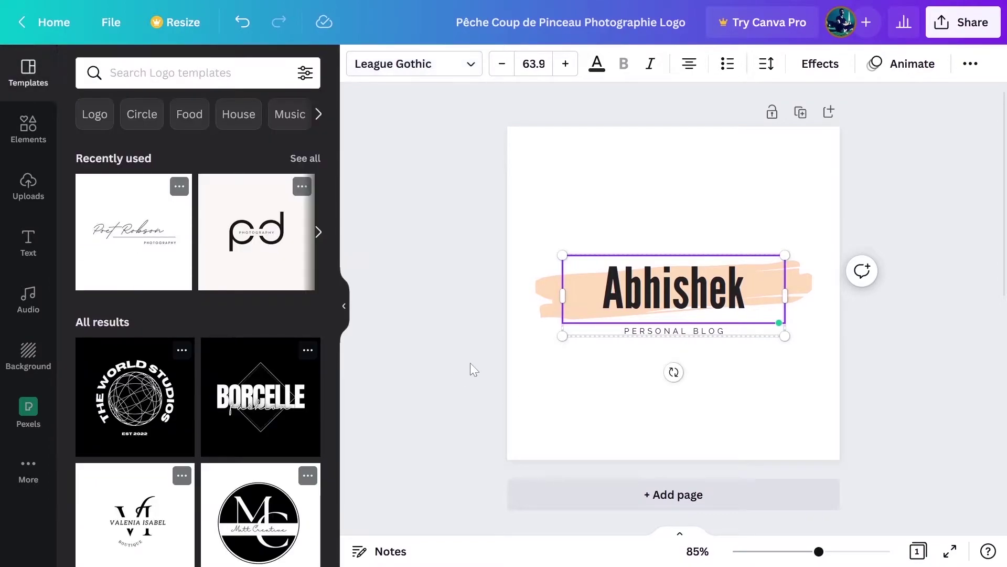
click(546, 289)
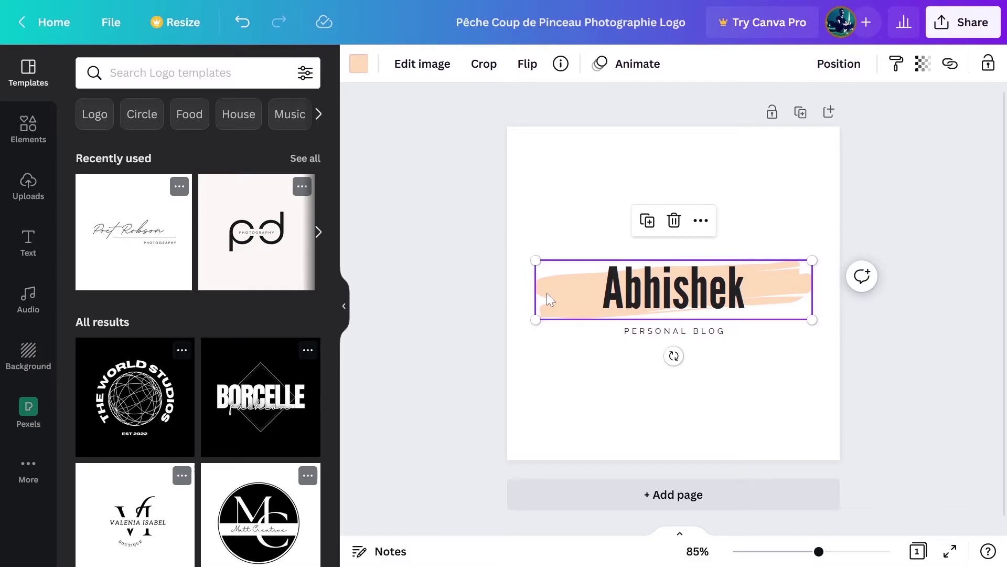
click(359, 65)
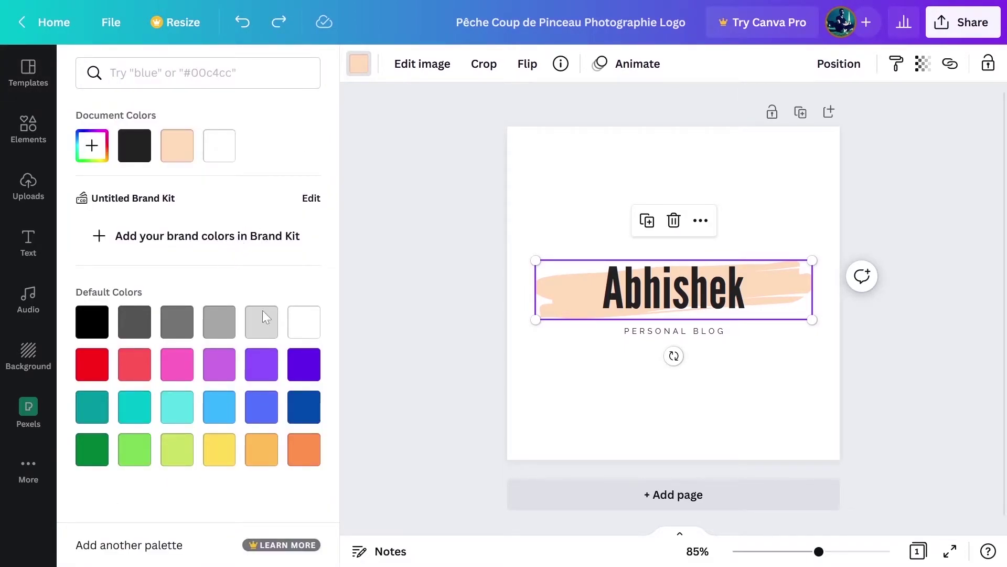
click(257, 459)
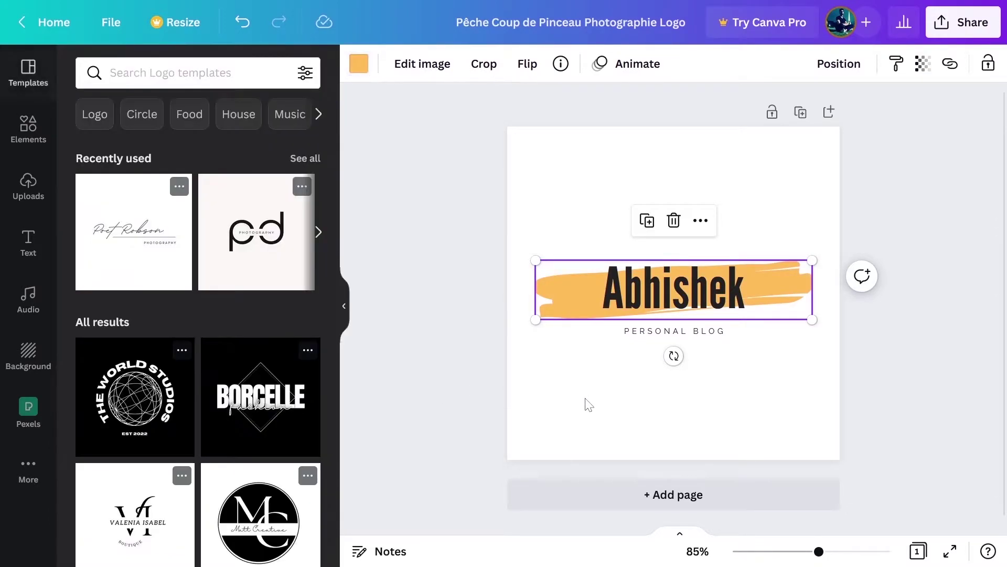
click(459, 364)
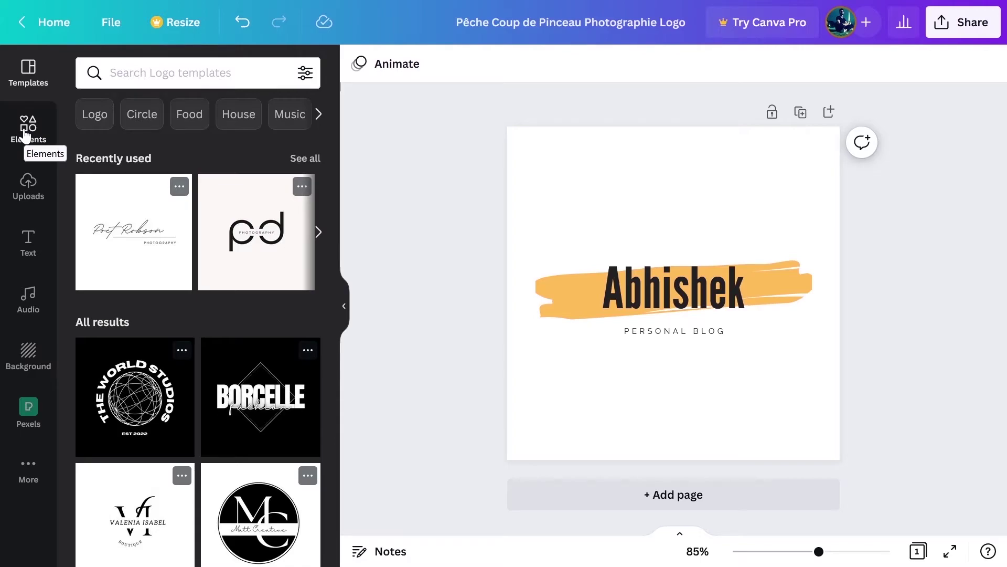
Step: Add the heart-camera graphic from a 'camera' element search, shrunk to 66 by 61 left of Abhishek
click(25, 136)
text(cam)
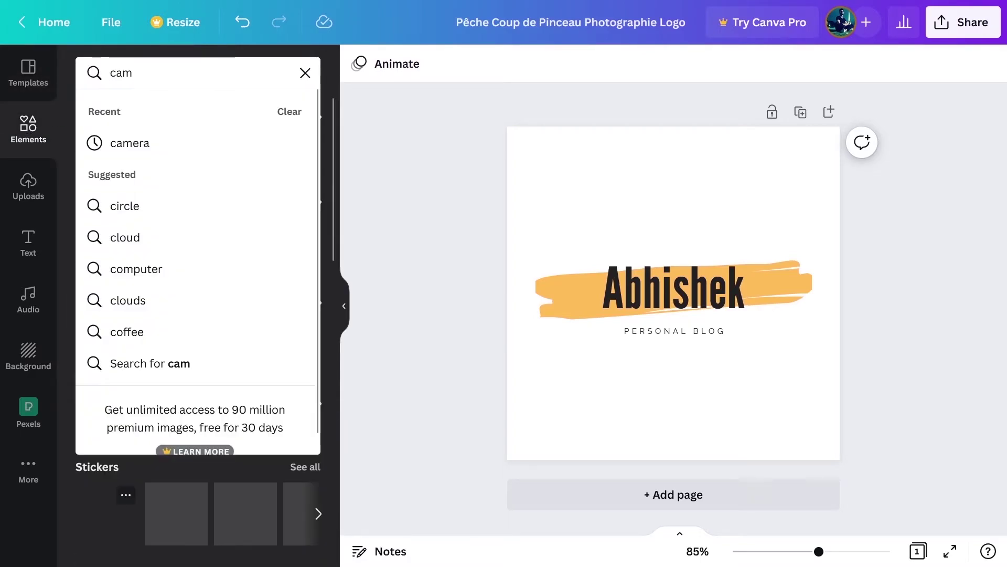
text(era)
key(Return)
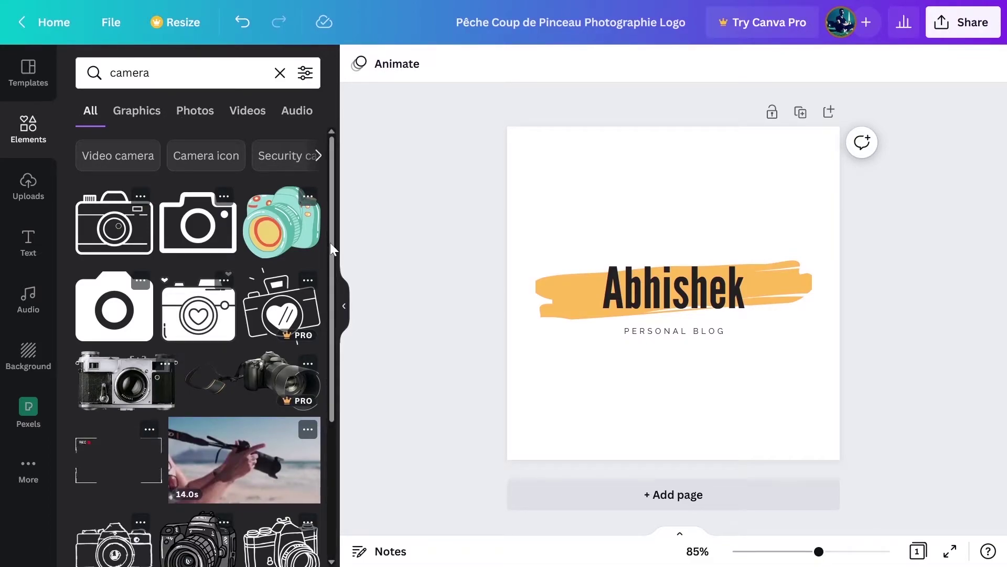
click(184, 317)
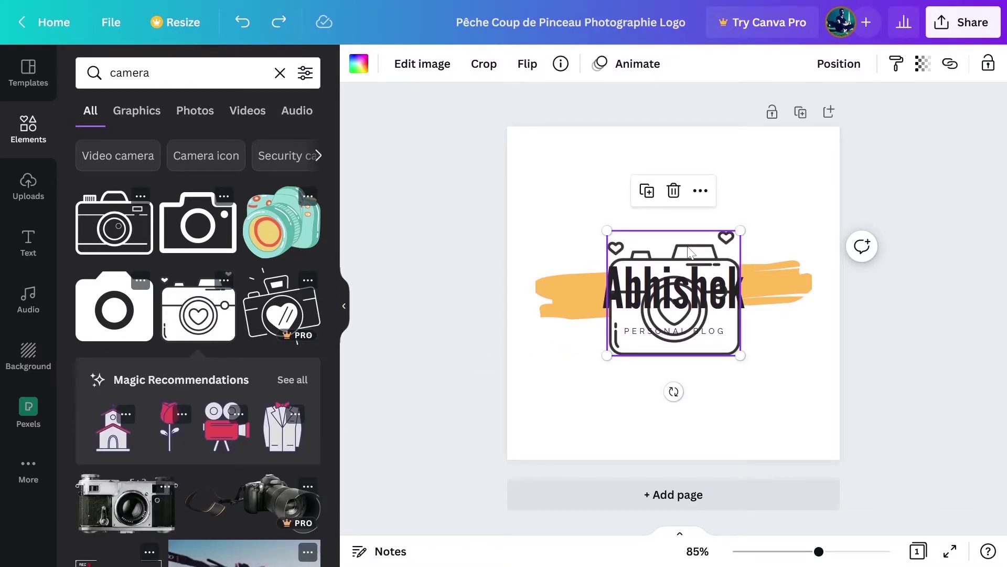
drag(682, 243, 610, 154)
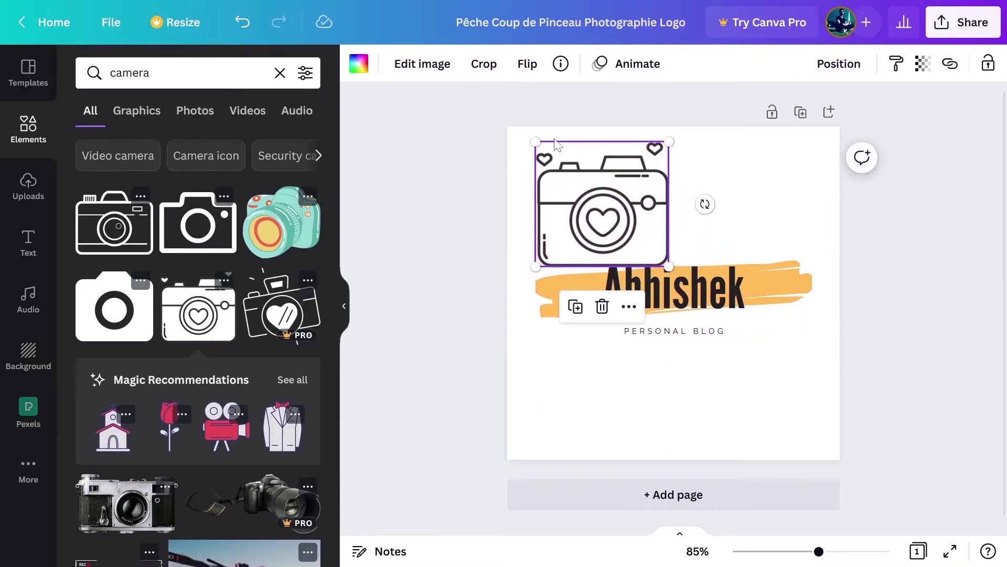
drag(538, 143, 646, 208)
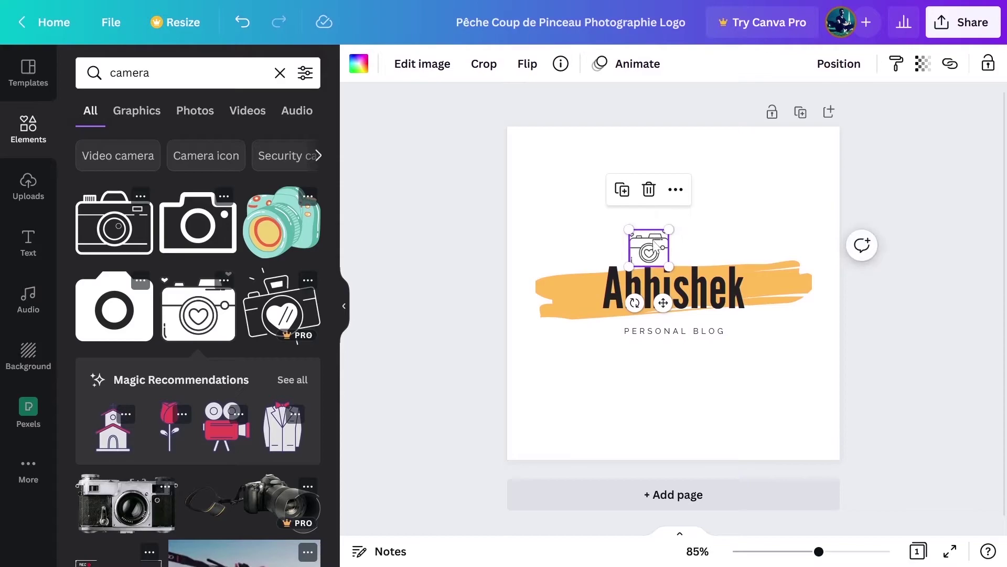
drag(656, 253, 577, 292)
click(646, 386)
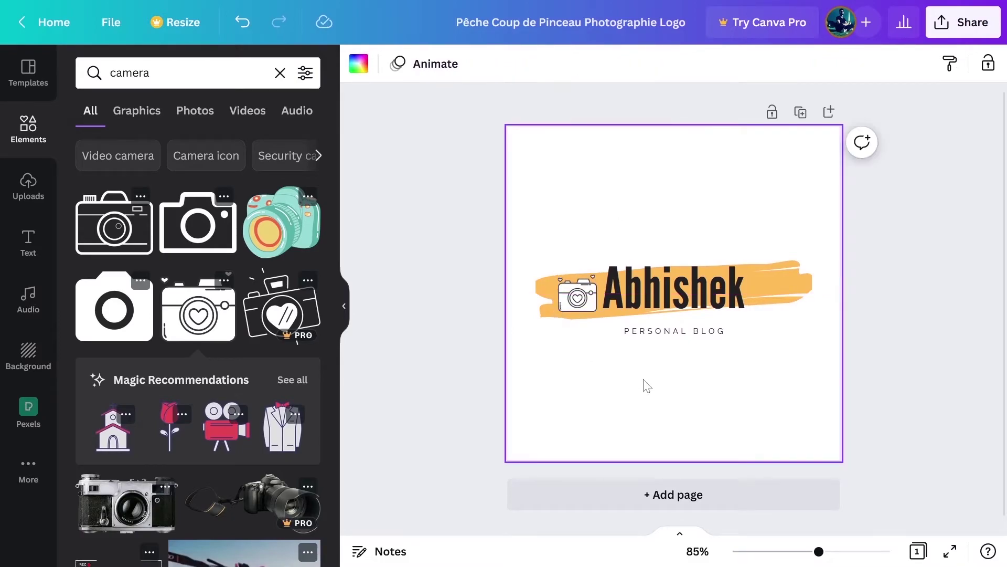
Step: Replace the PERSONAL BLOG tagline with 'PHOTOGRAPHY'
triple_click(676, 332)
text(photogrz)
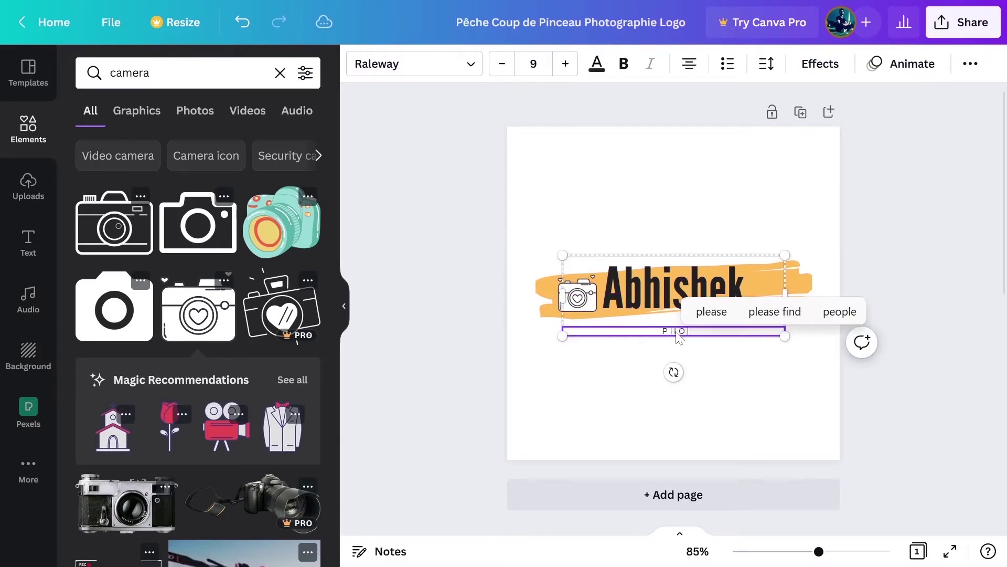
click(803, 311)
click(605, 406)
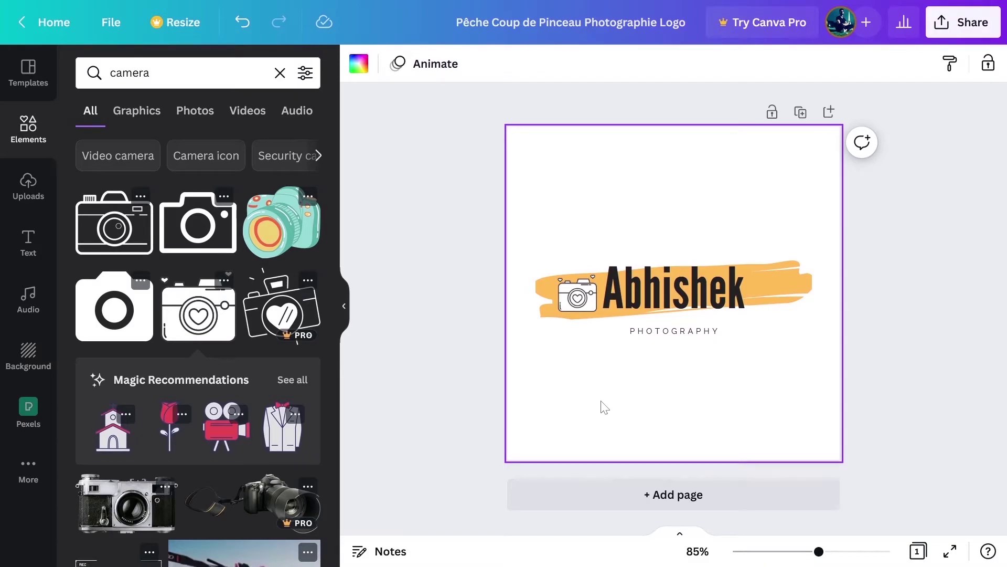
Step: Search templates for 'Restaurant Logos' and apply the Fauget restaurant template
click(28, 73)
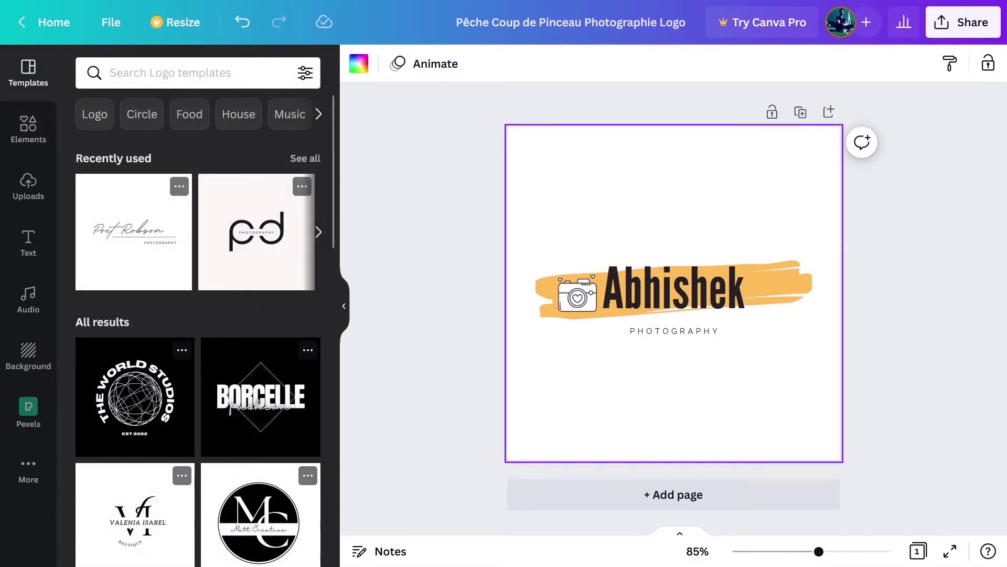
click(171, 73)
text(resta)
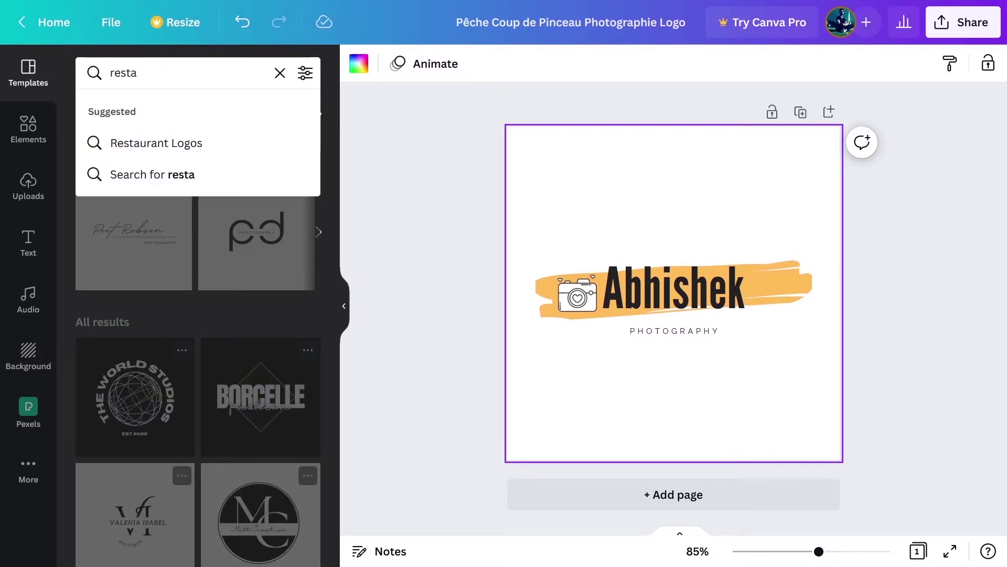
key(Down)
key(Return)
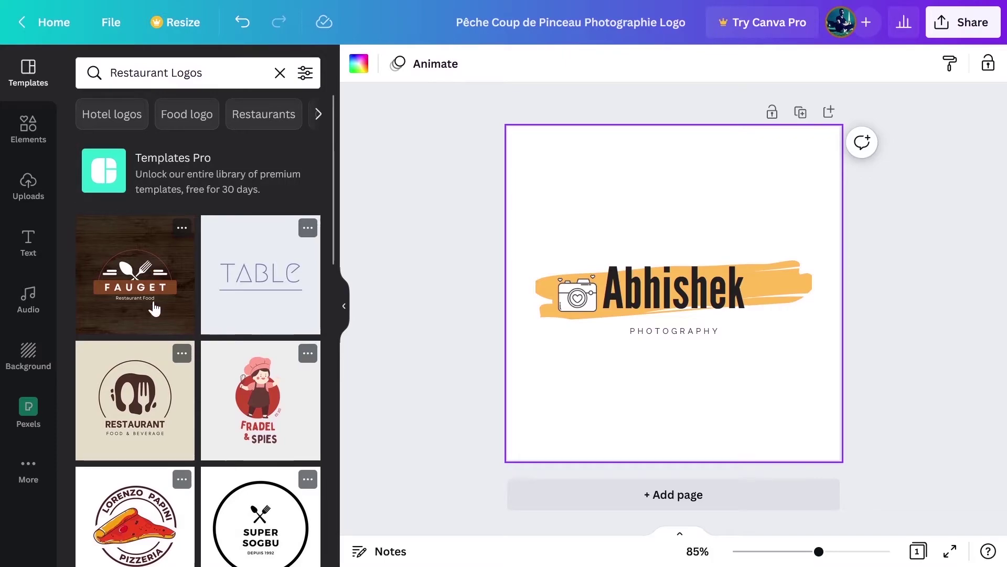
click(155, 326)
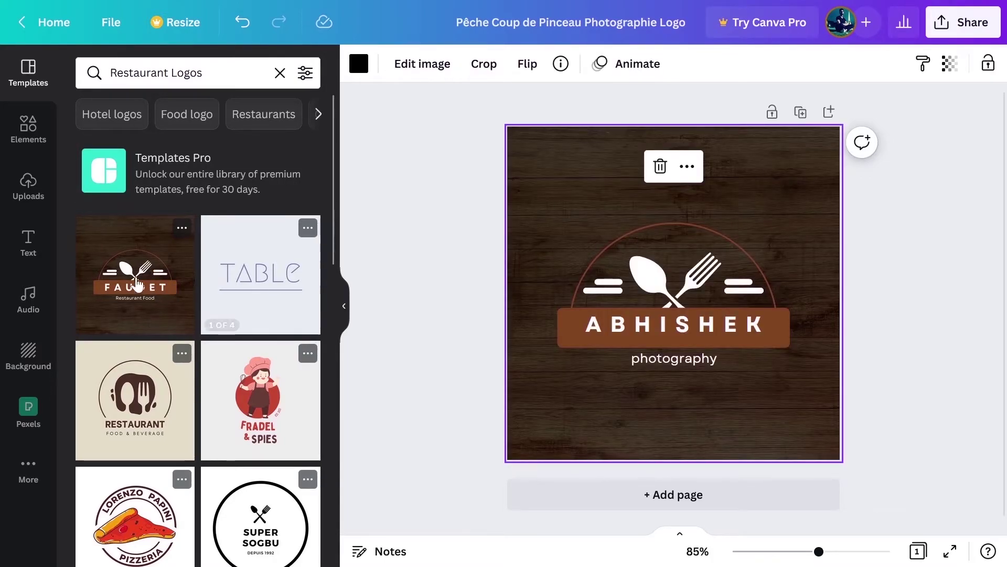
Step: Set ABHISHEK in The Seasons Light font and delete the 'photography' subtitle
click(655, 322)
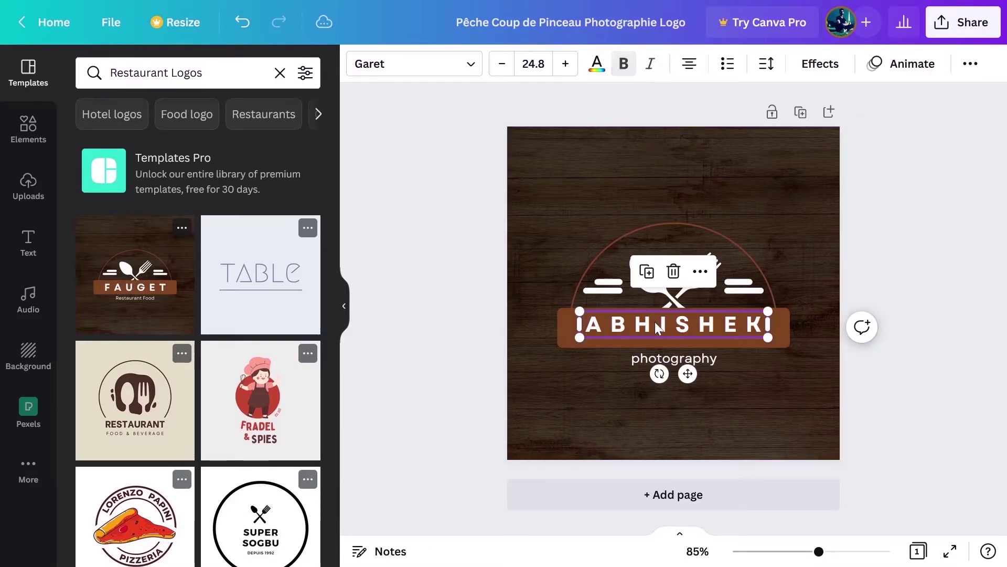
click(445, 67)
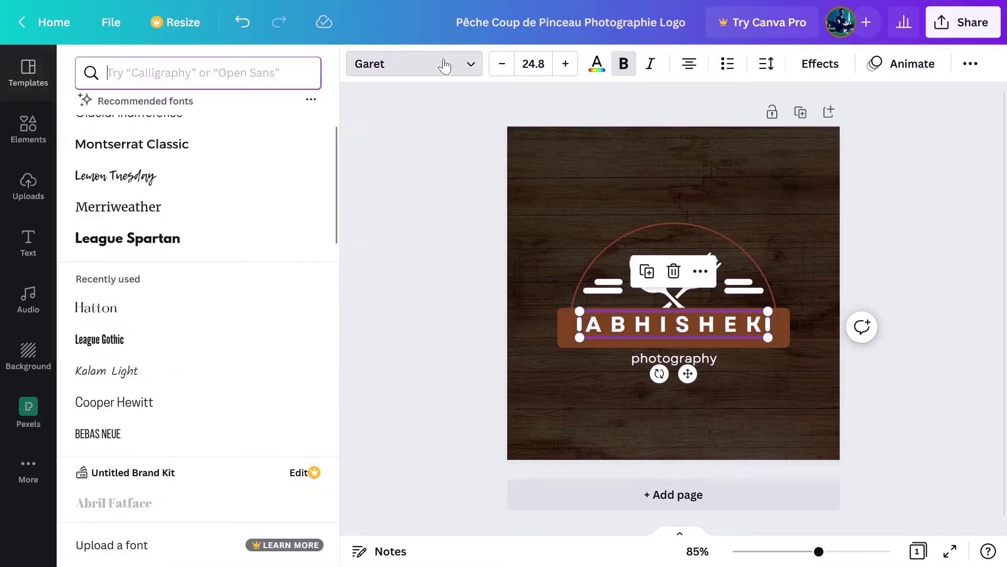
click(126, 344)
click(696, 361)
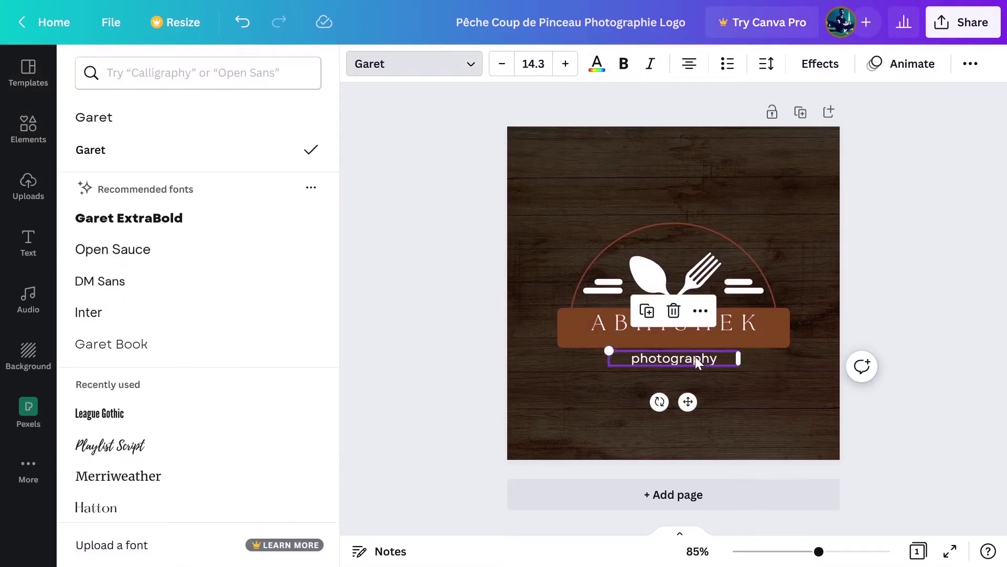
key(Delete)
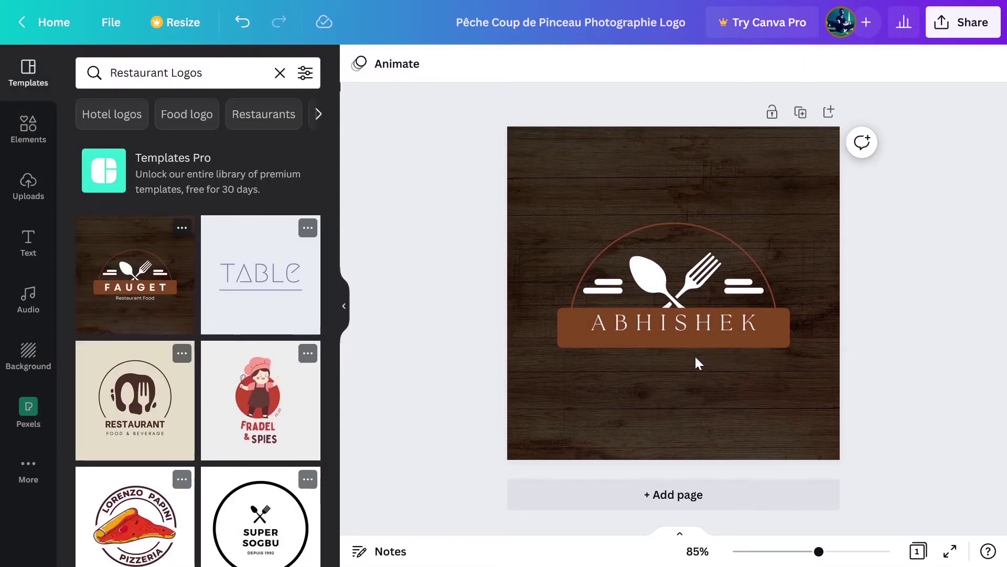
Step: Delete the wood background and recolour the spoon-and-fork graphic to the brown document colour
click(680, 166)
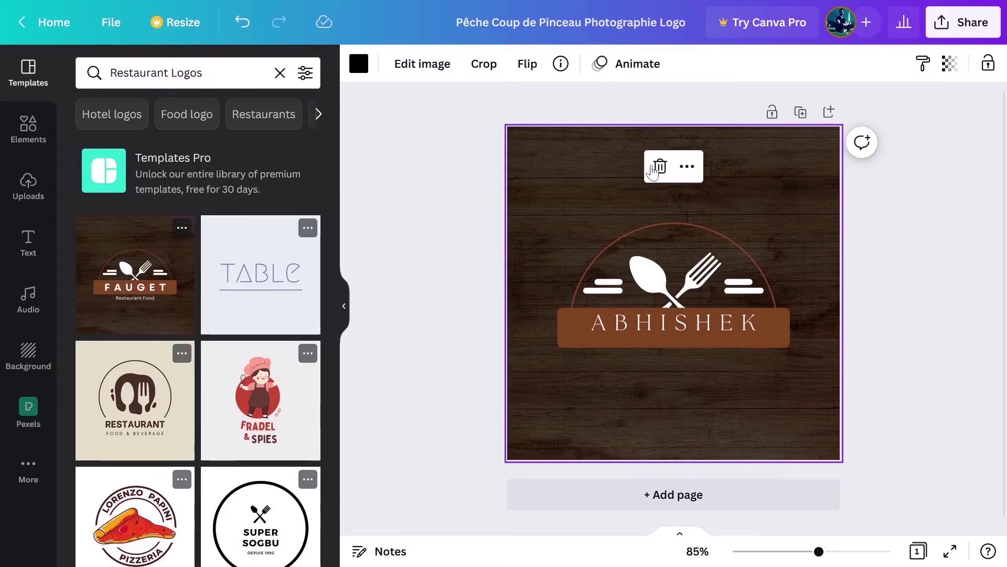
click(660, 167)
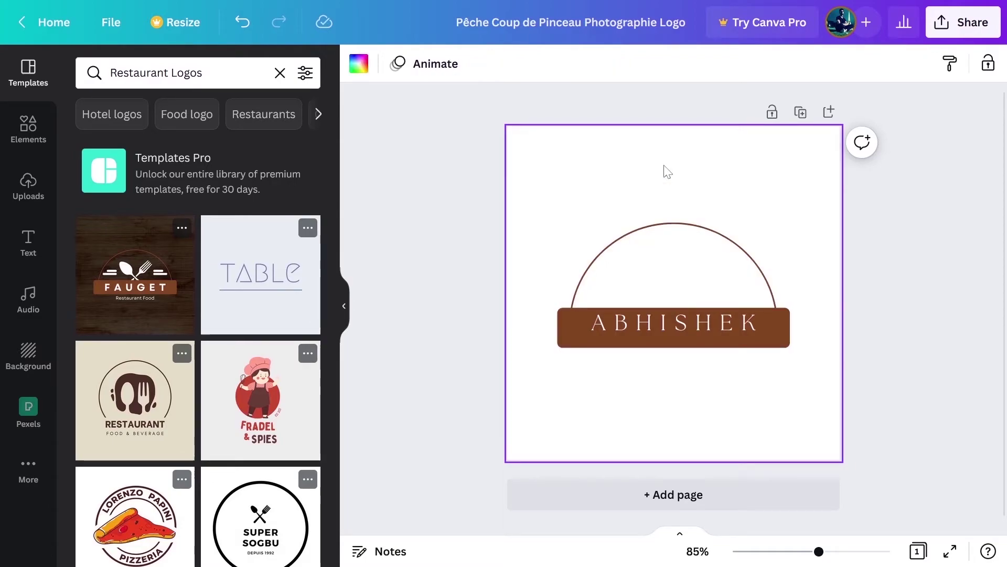
click(681, 283)
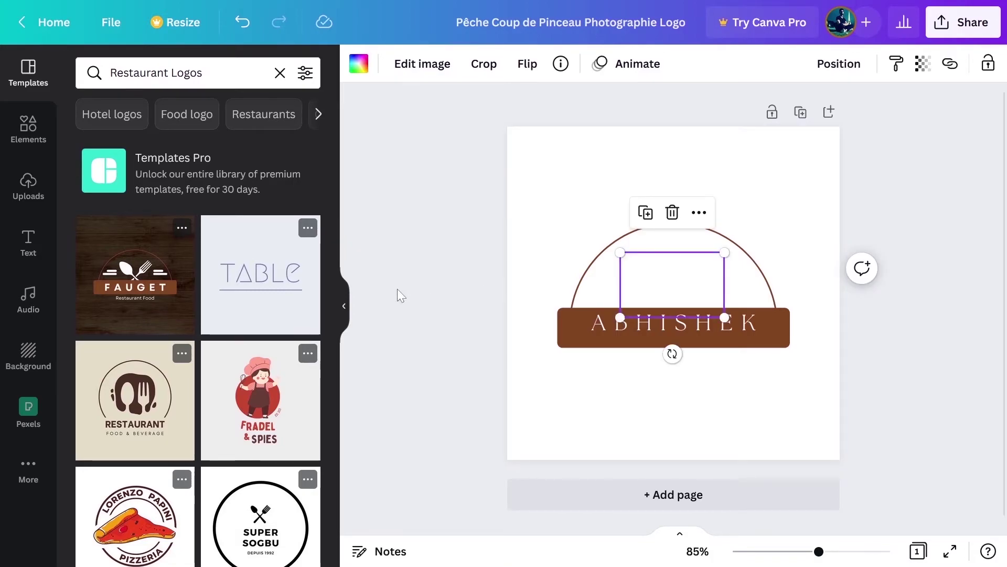
click(358, 65)
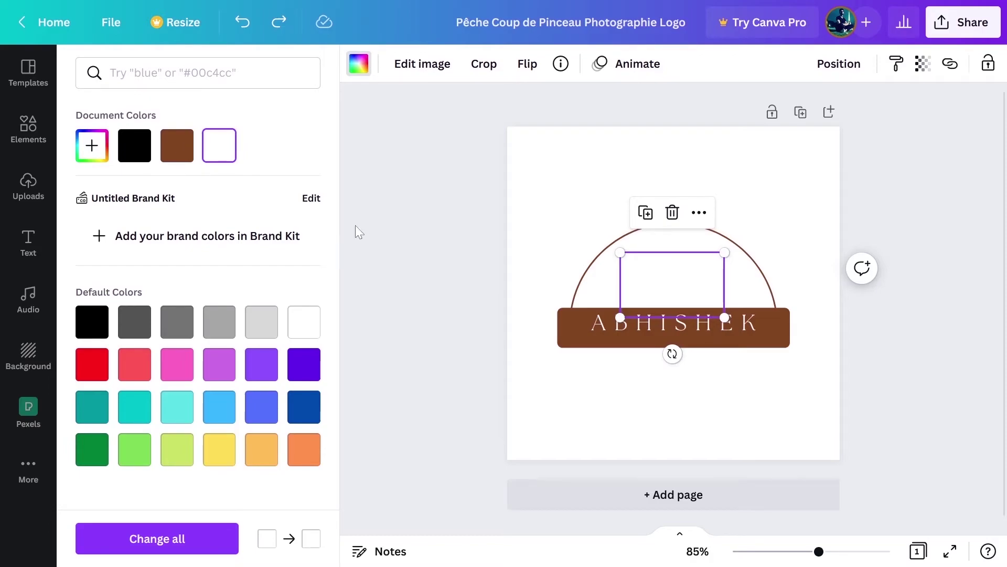
click(177, 151)
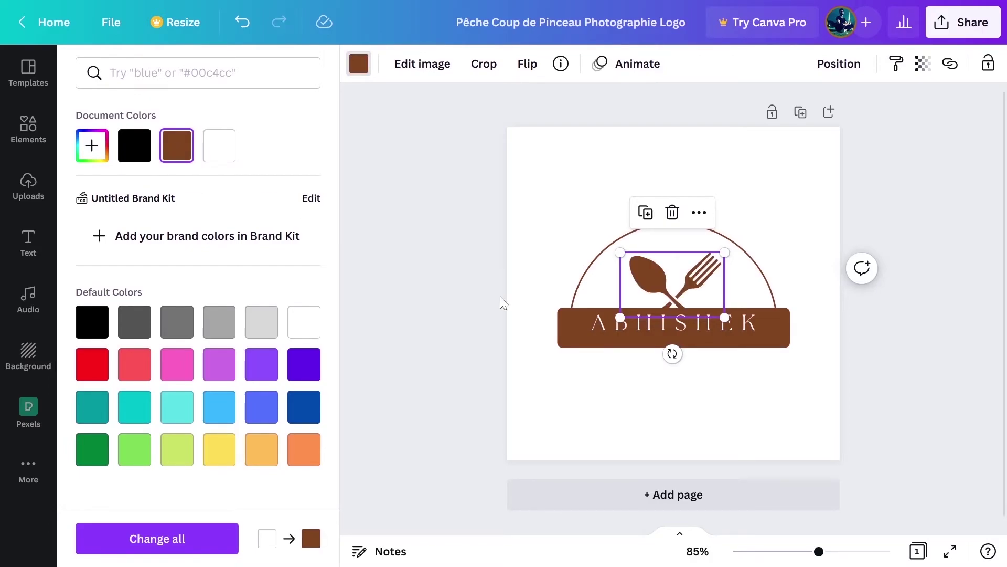
click(461, 297)
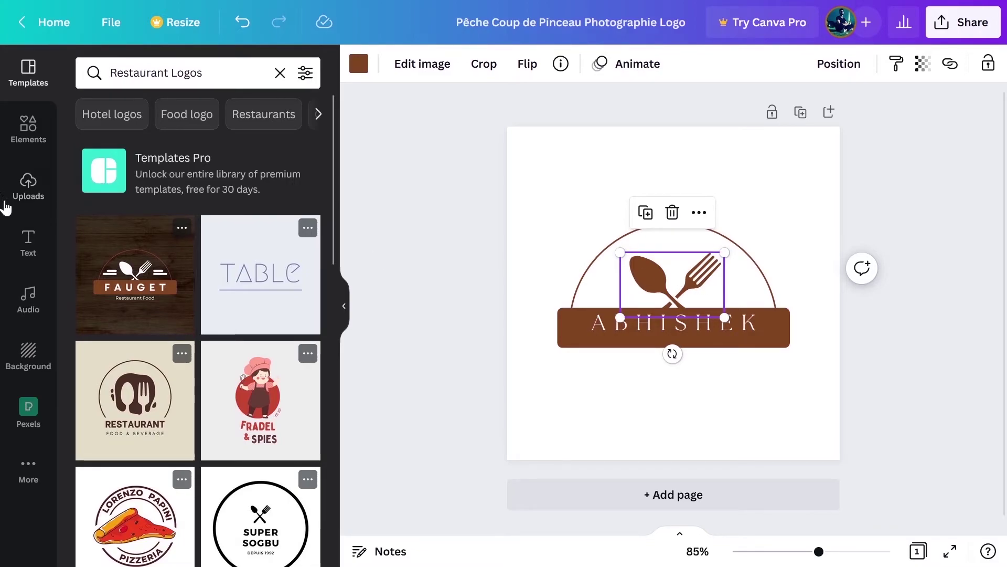
Step: Replace the spoon and fork with a 'restaurant' plate-and-cutlery element, shrunk to fit the arc
click(23, 145)
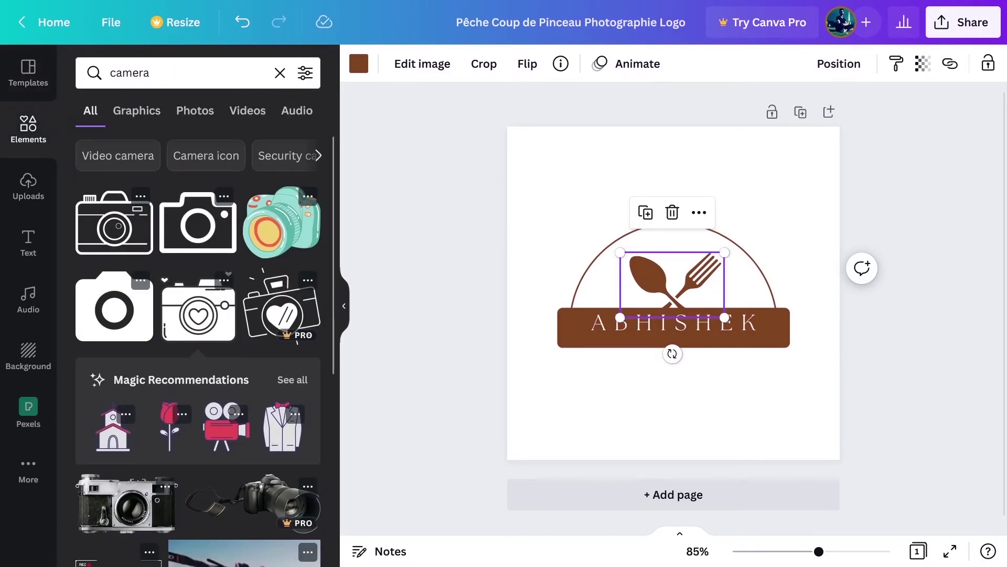
click(157, 72)
text(restaur)
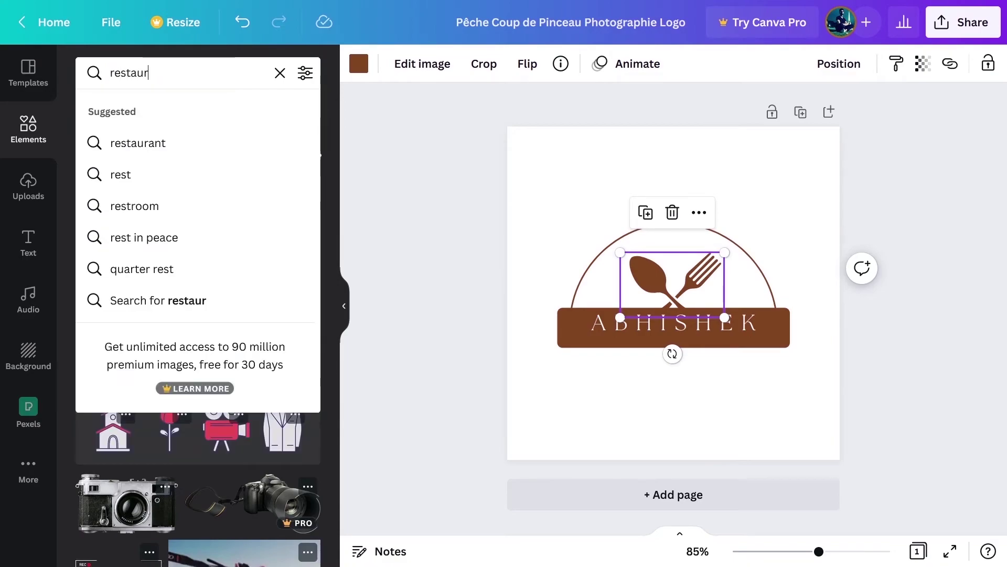
text(ant)
key(Return)
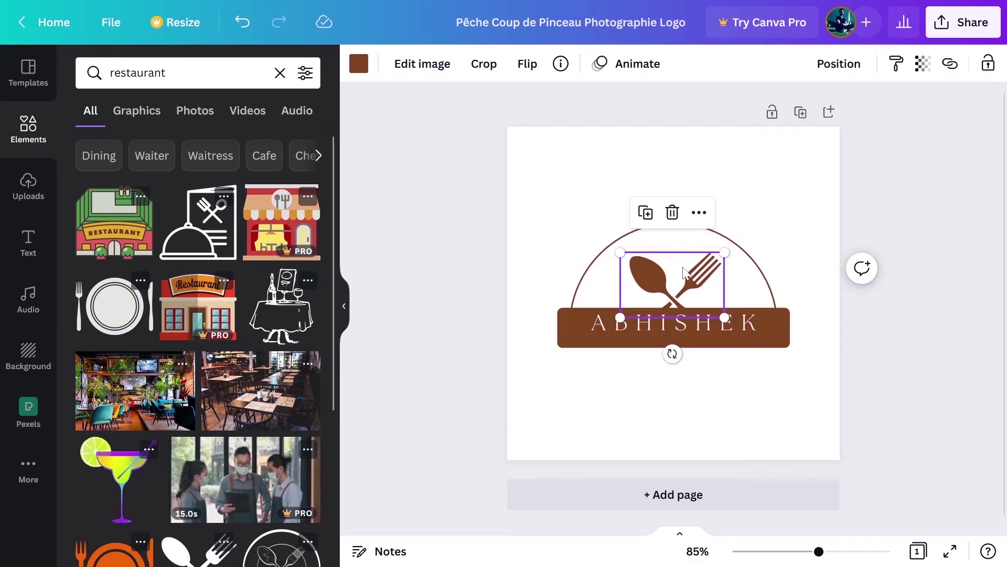
key(Delete)
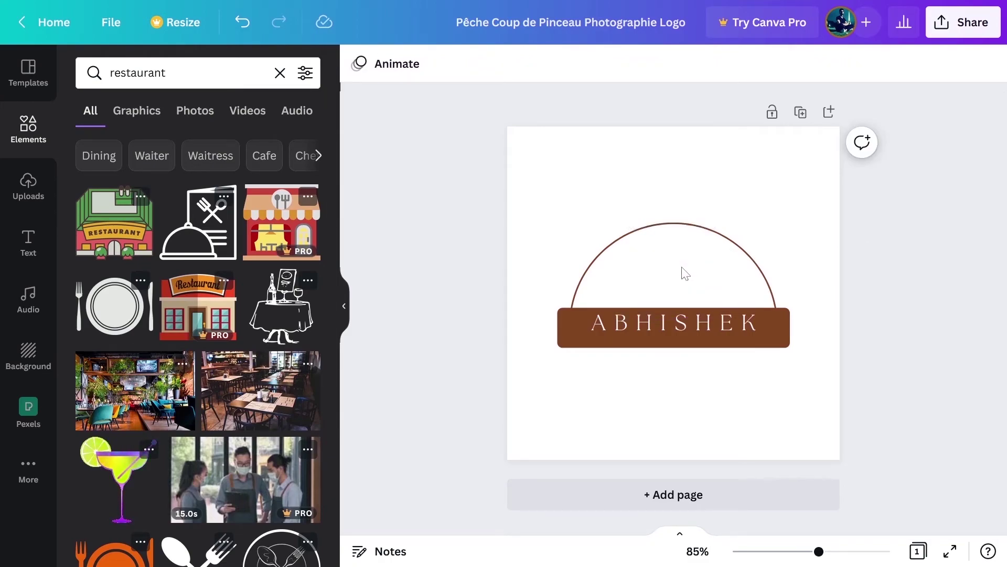
click(111, 317)
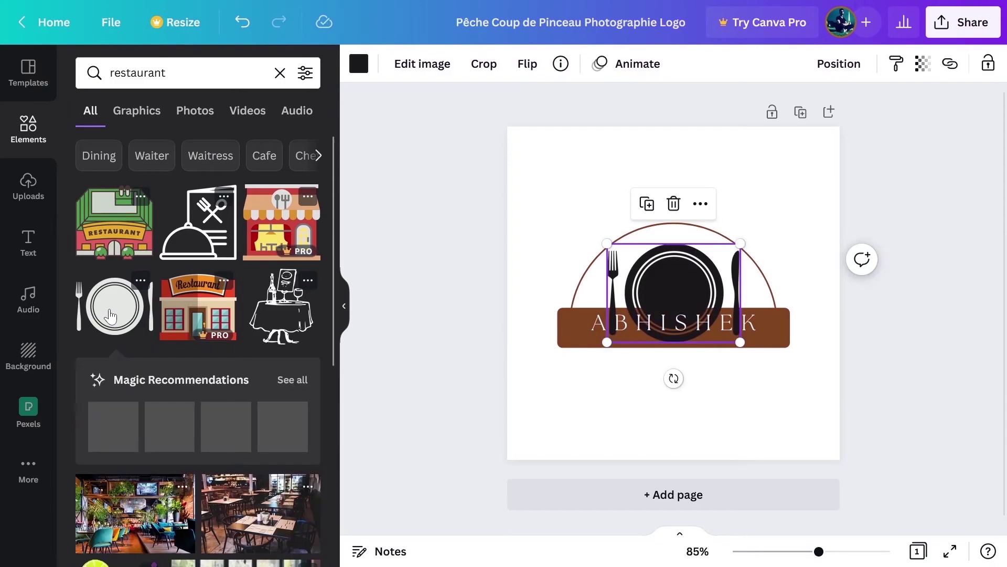
click(582, 187)
click(637, 262)
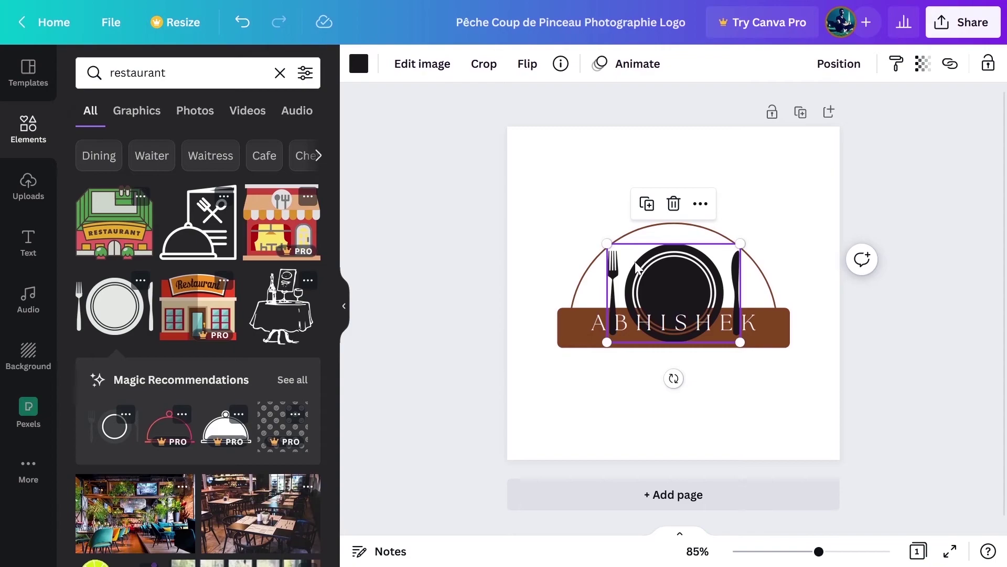
drag(607, 243, 666, 244)
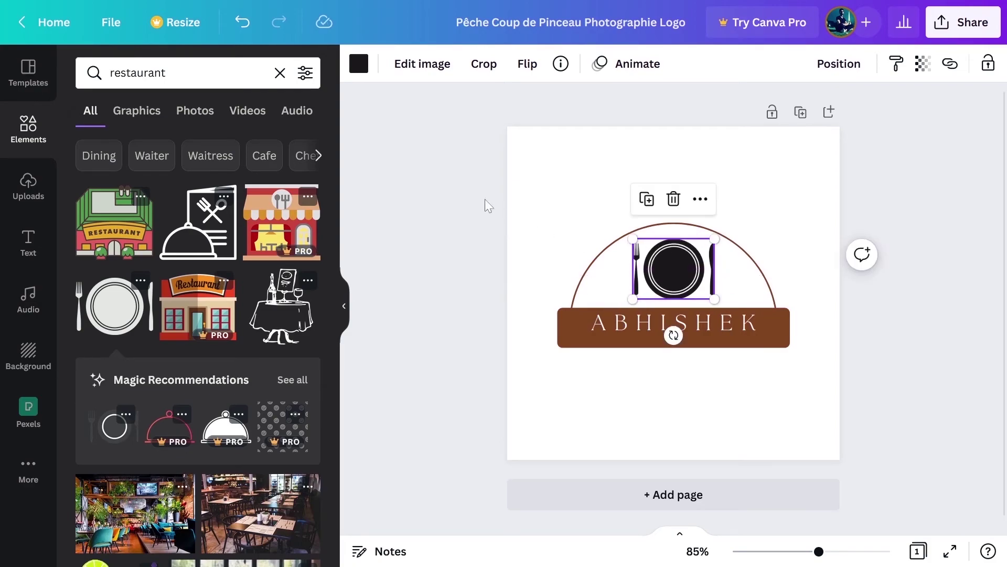
Step: Colour the plate-and-cutlery icon brown to match the banner and arch
click(360, 65)
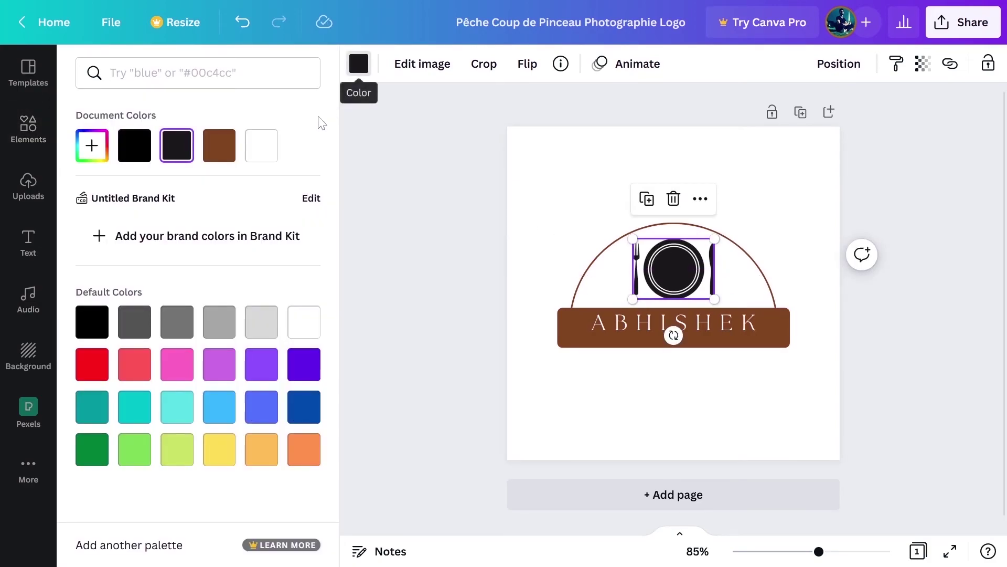
click(223, 154)
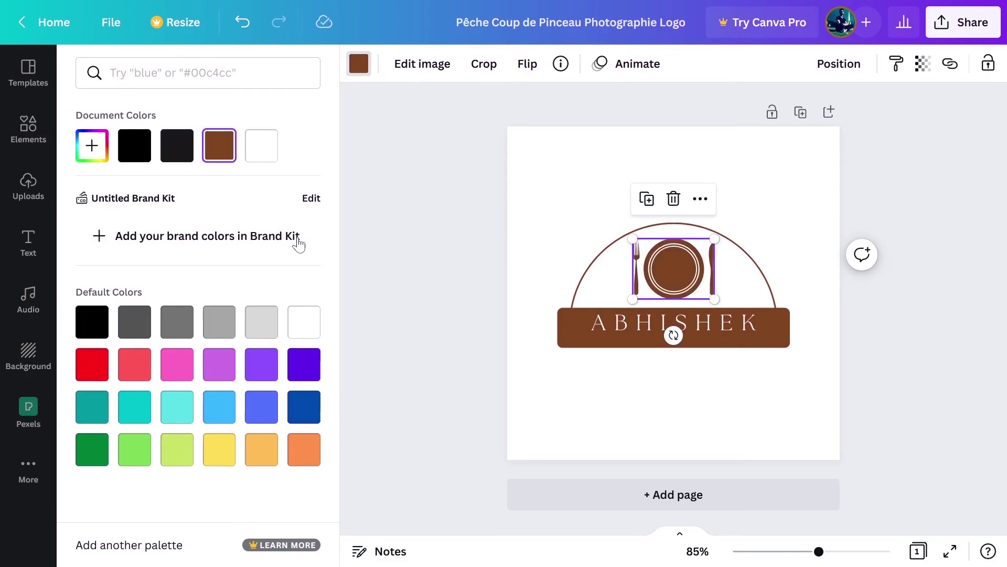
key(Escape)
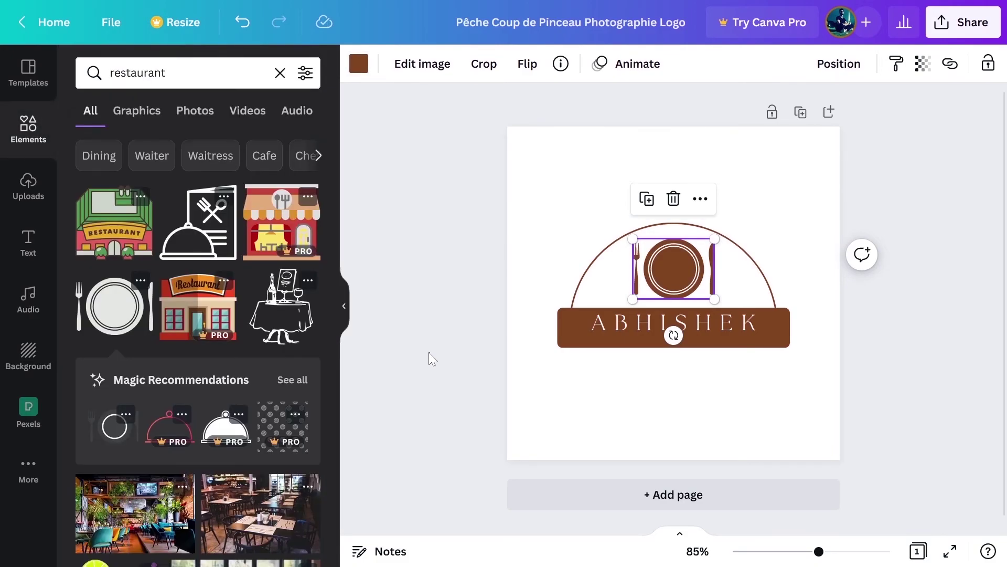
click(429, 353)
Step: Nudge the ABHISHEK text down to sit centred on the banner
click(678, 322)
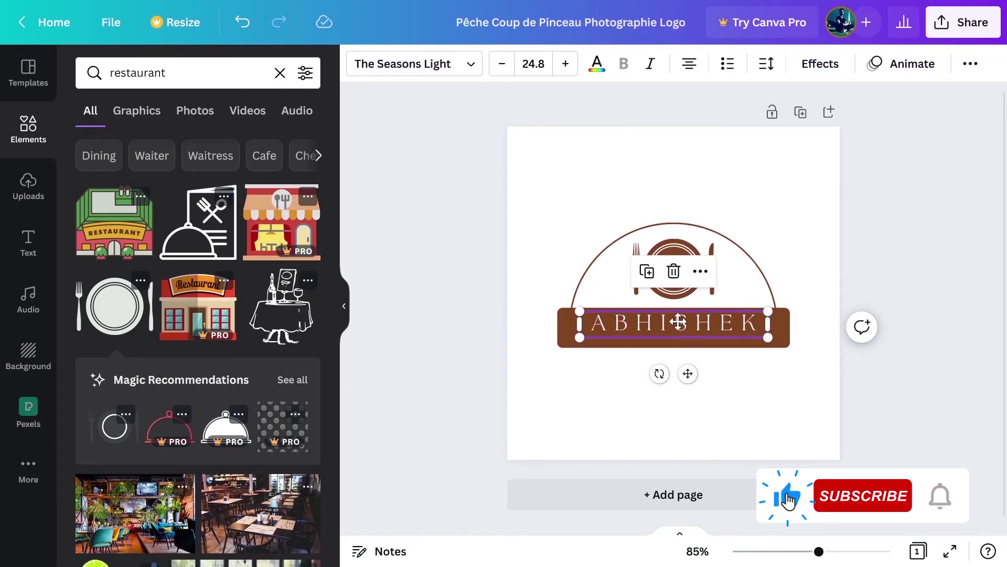
drag(678, 322, 678, 325)
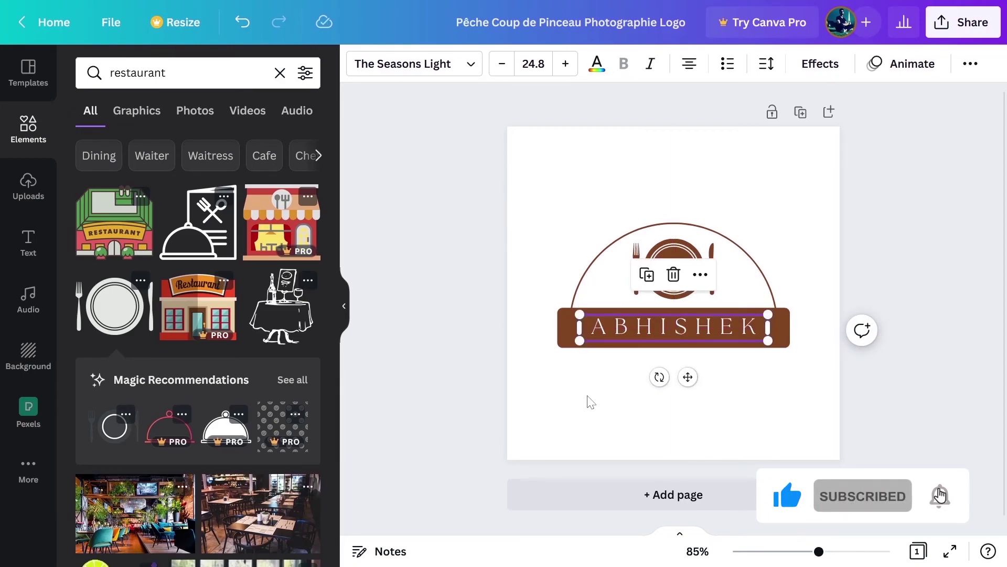
click(580, 409)
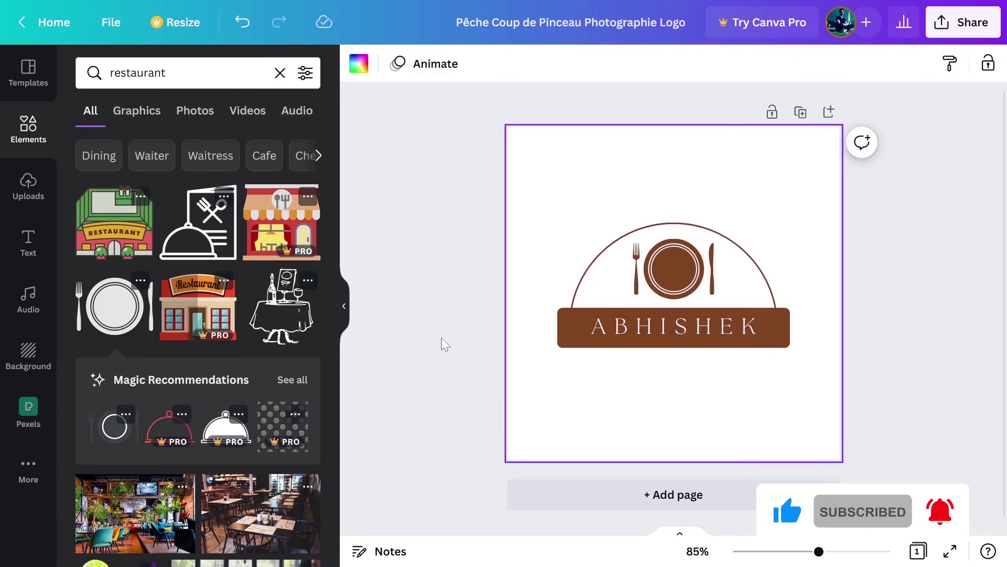
Step: Download the logo via Share as a PNG file at 500 × 500 px
click(972, 27)
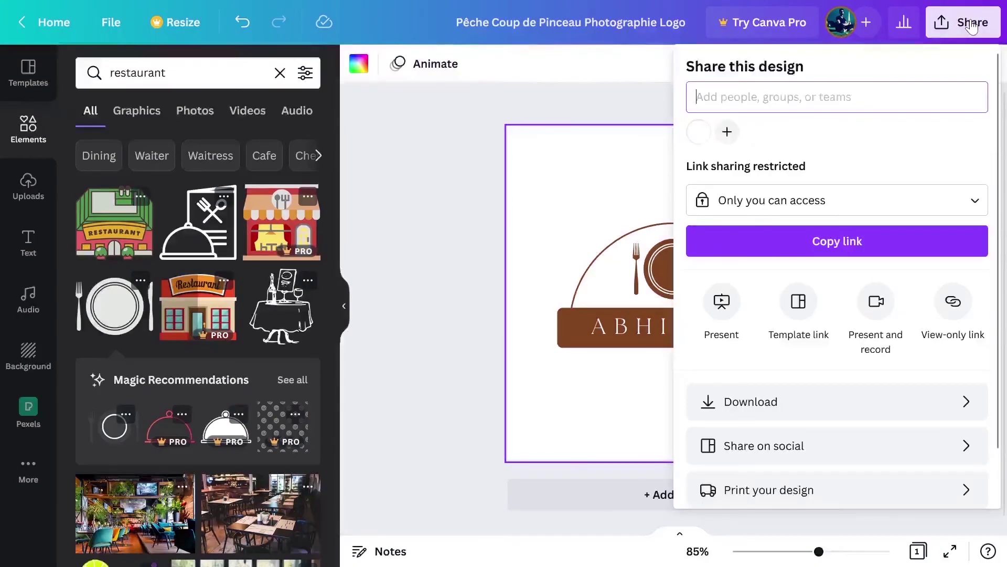
click(878, 408)
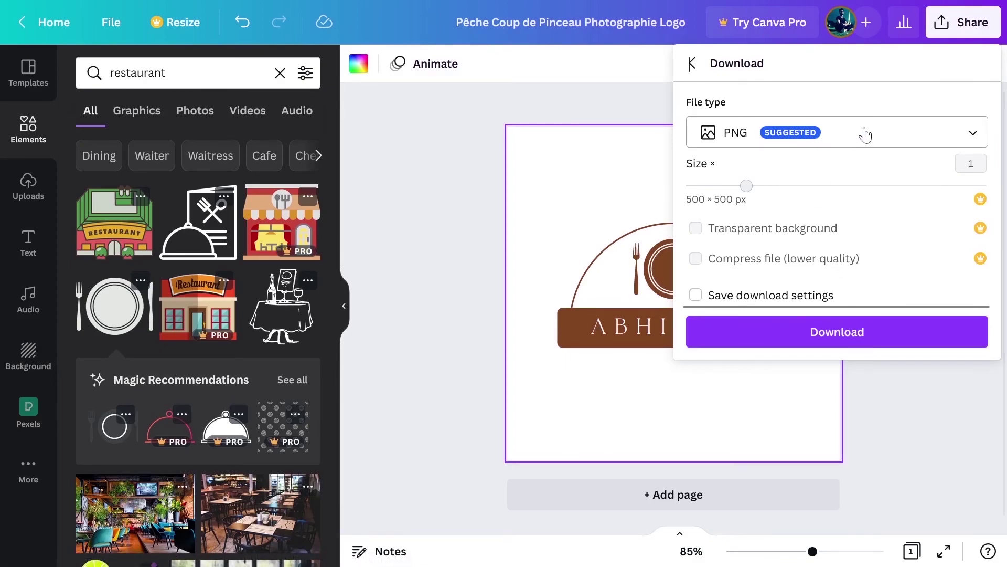
click(839, 336)
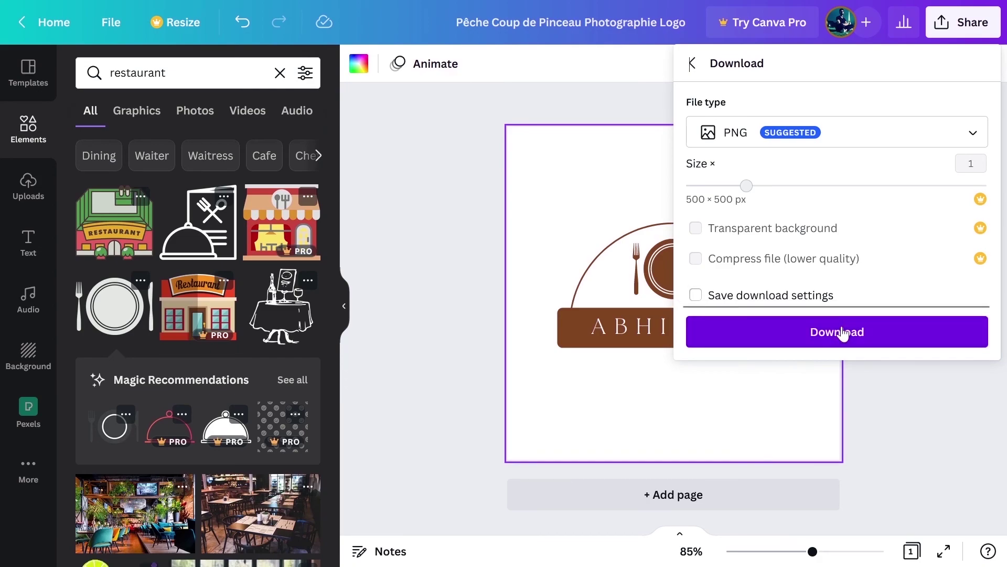